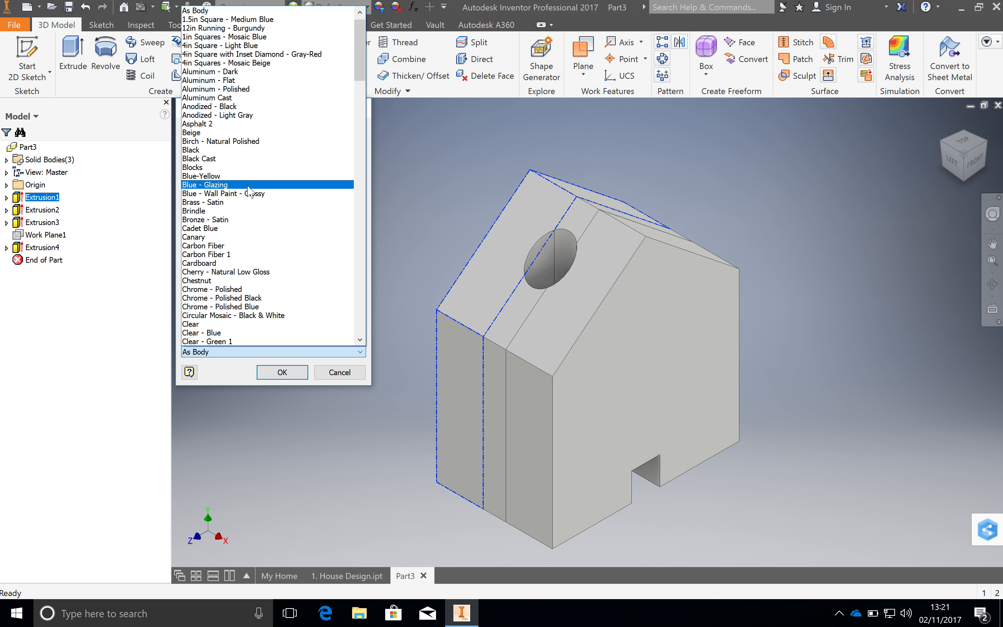
Try Birch - Natural Polished as the feature appearance of Extrusion1 and undo the change
left_click(243, 141)
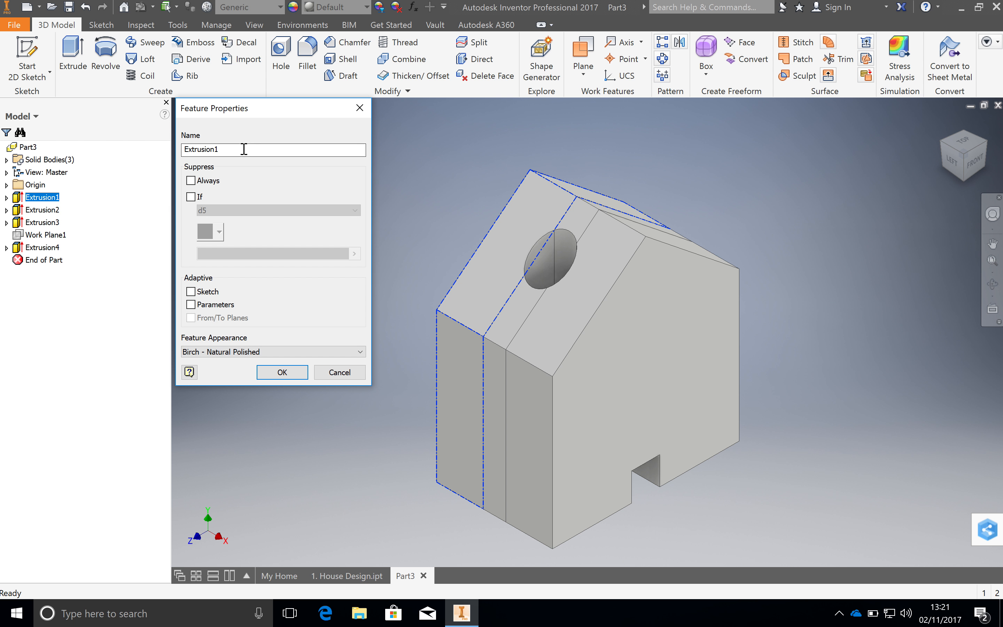
left_click(291, 372)
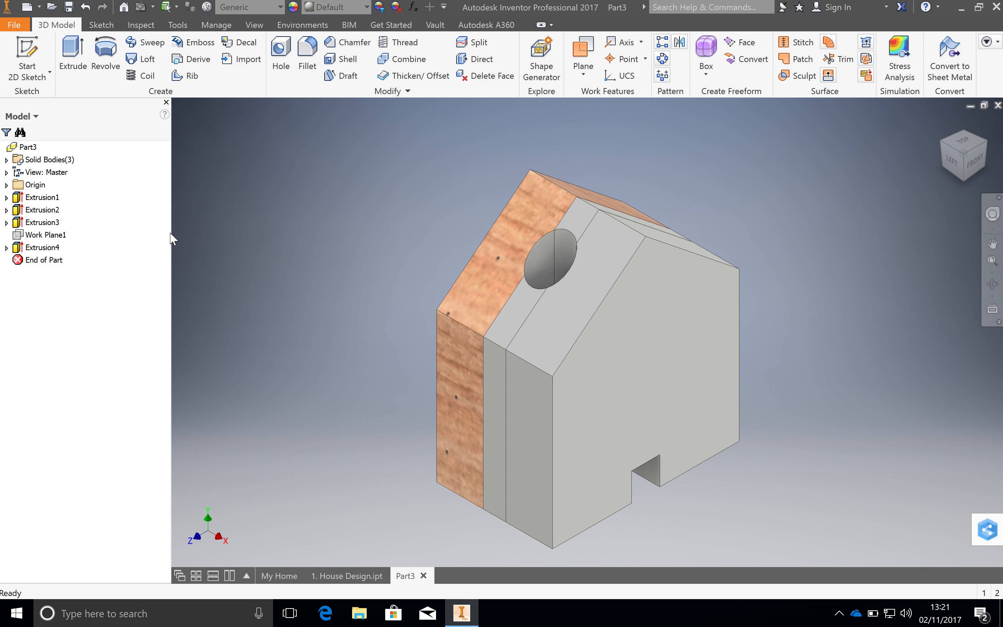
left_click(86, 7)
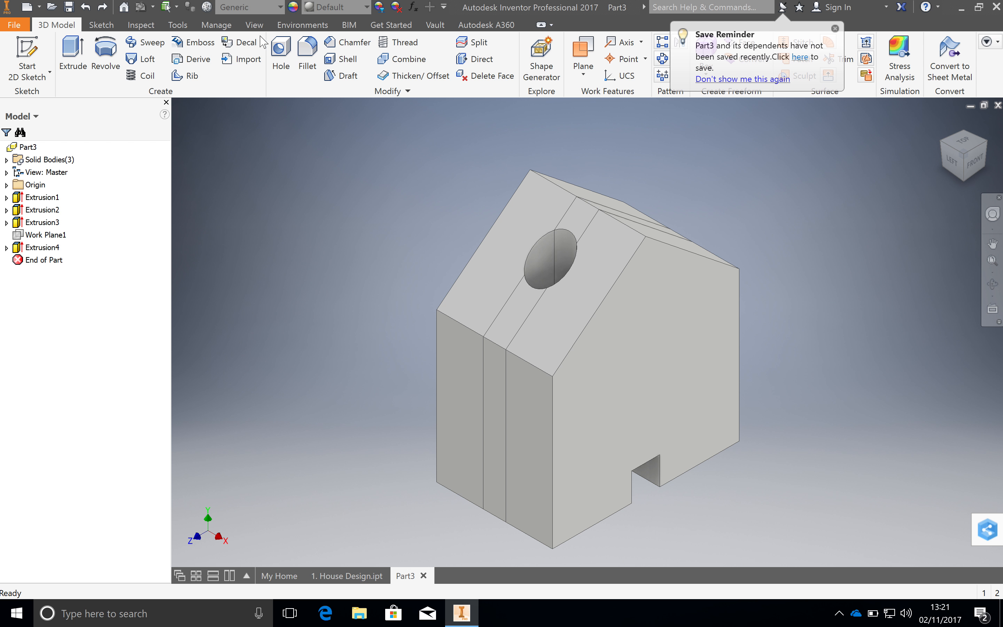
Search the appearance library for "pine" and move the Appearance Browser clear of the model tree
left_click(293, 7)
left_click_drag(305, 131, 300, 79)
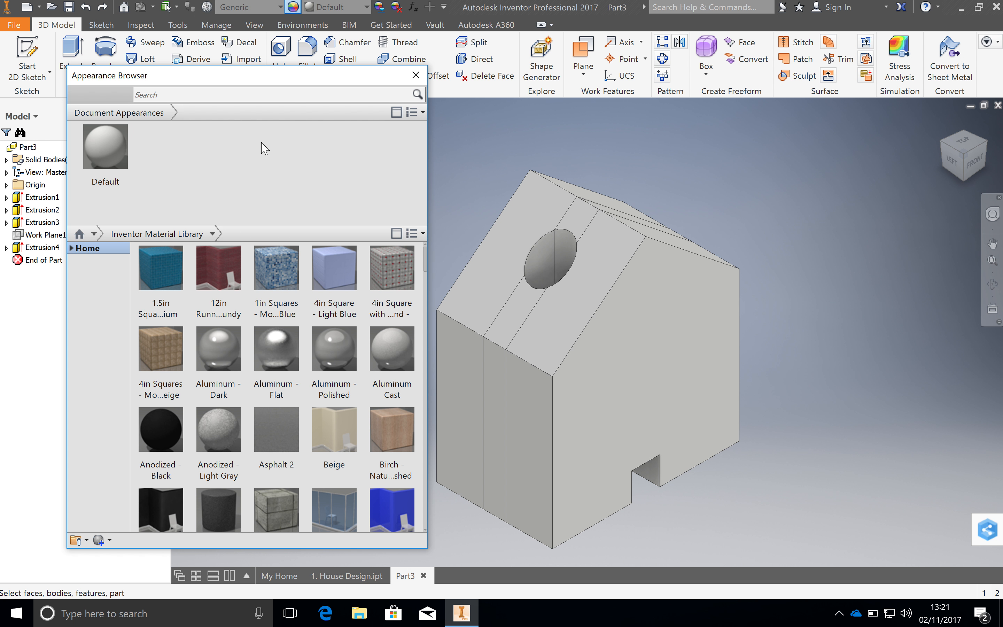
left_click(242, 94)
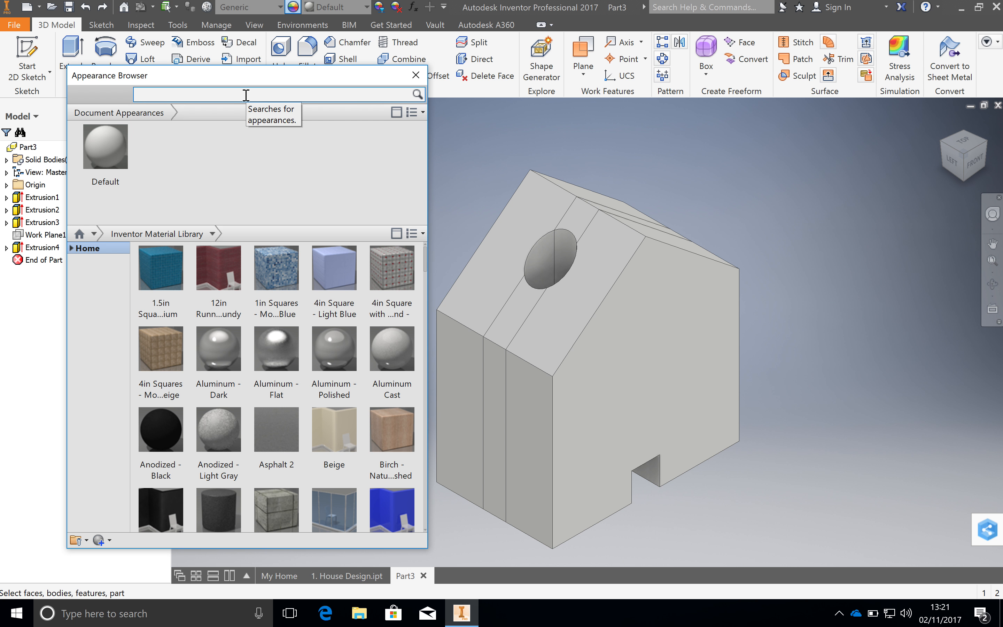
type("pine")
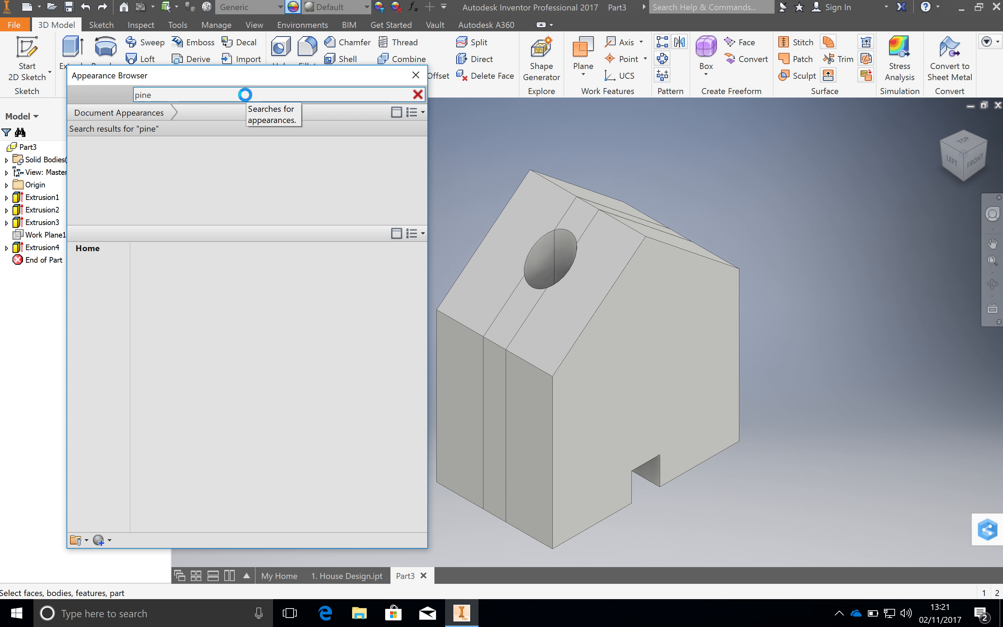
mouse_move(194, 282)
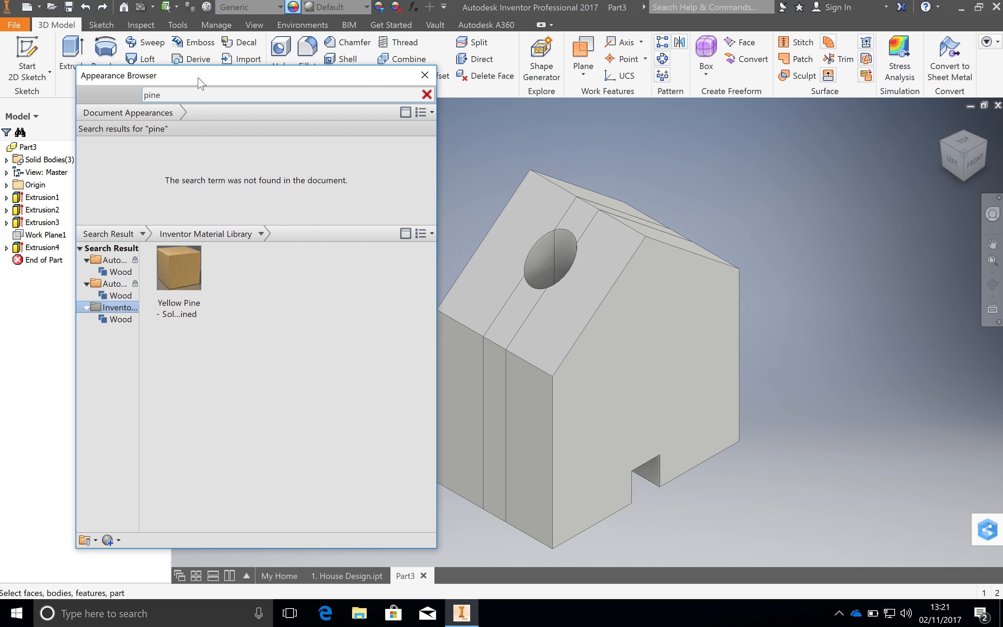
left_click_drag(188, 83, 268, 79)
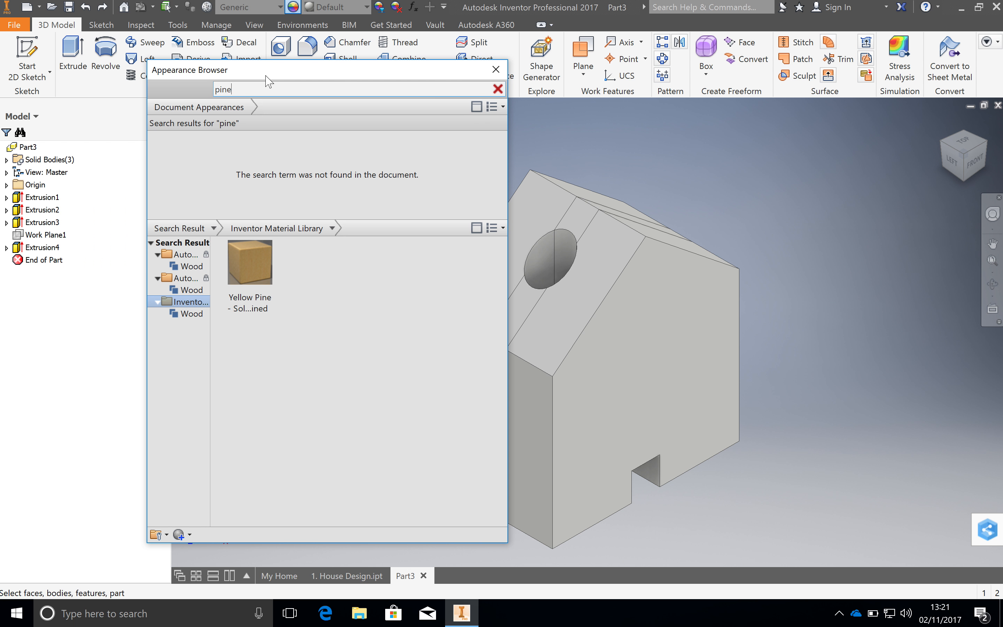
Apply the Yellow Pine appearance from the Inventor Material Library to Extrusion1 and Extrusion3 together
left_click(46, 198)
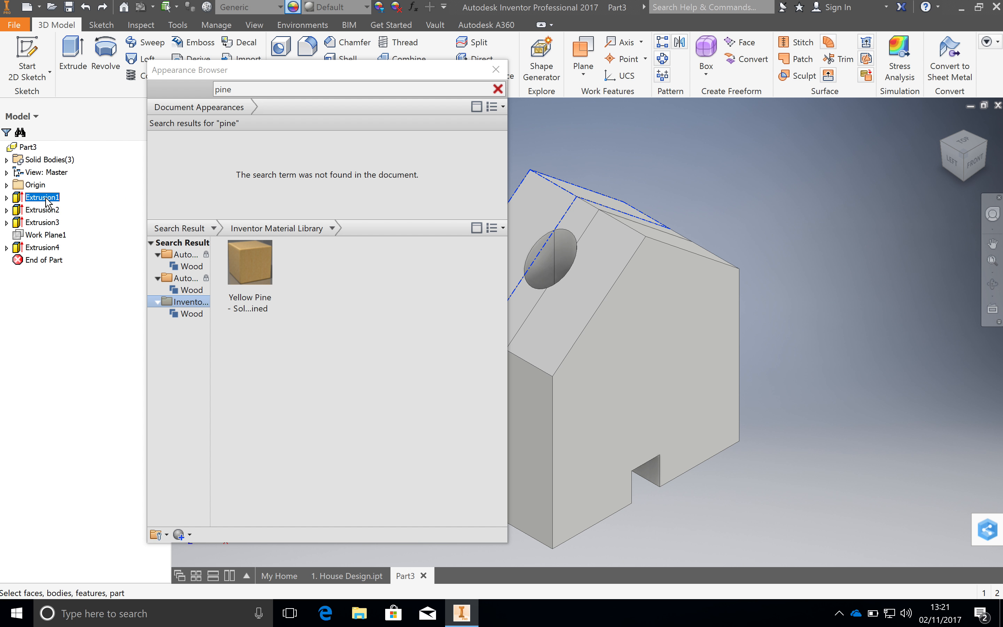
left_click(46, 223, "ctrl")
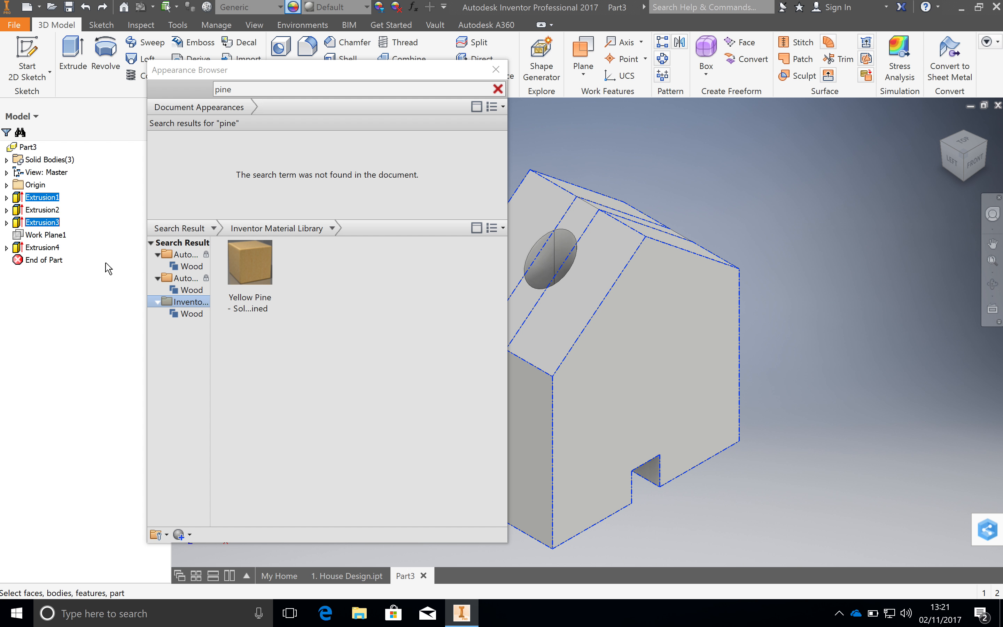
left_click(243, 309)
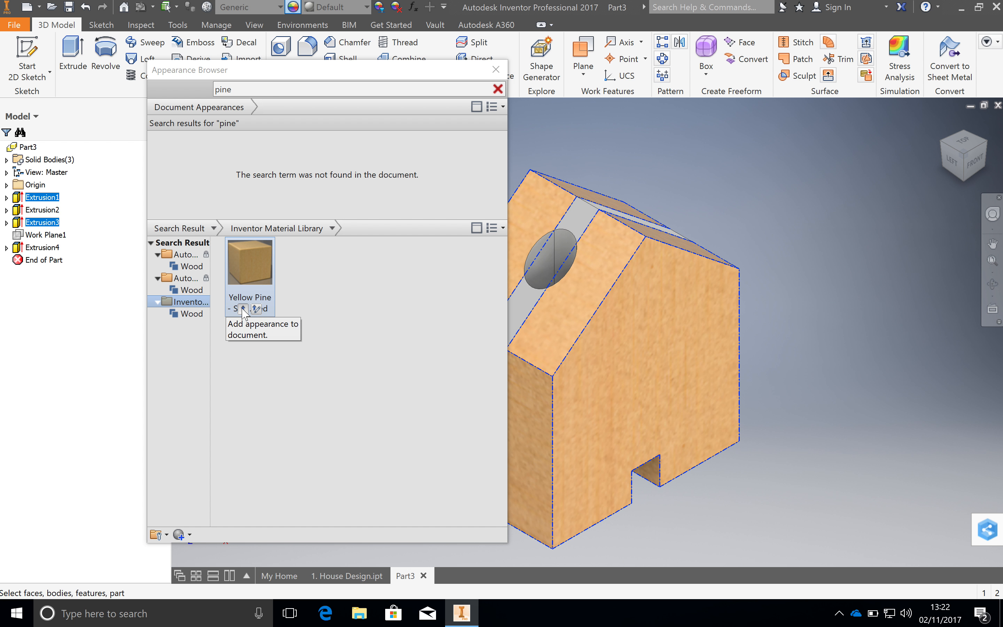
left_click(243, 309)
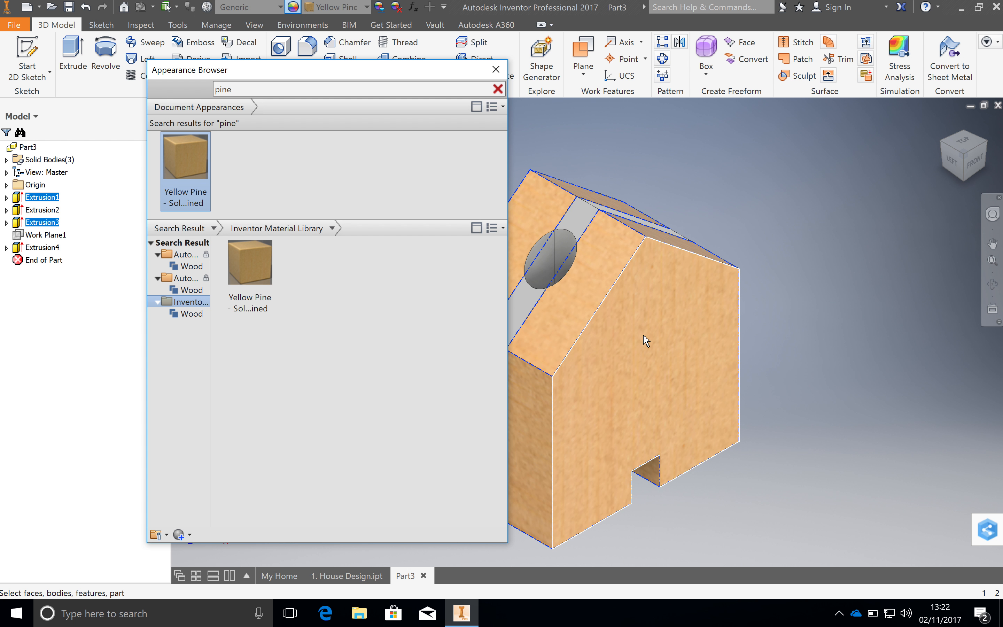
left_click(34, 340)
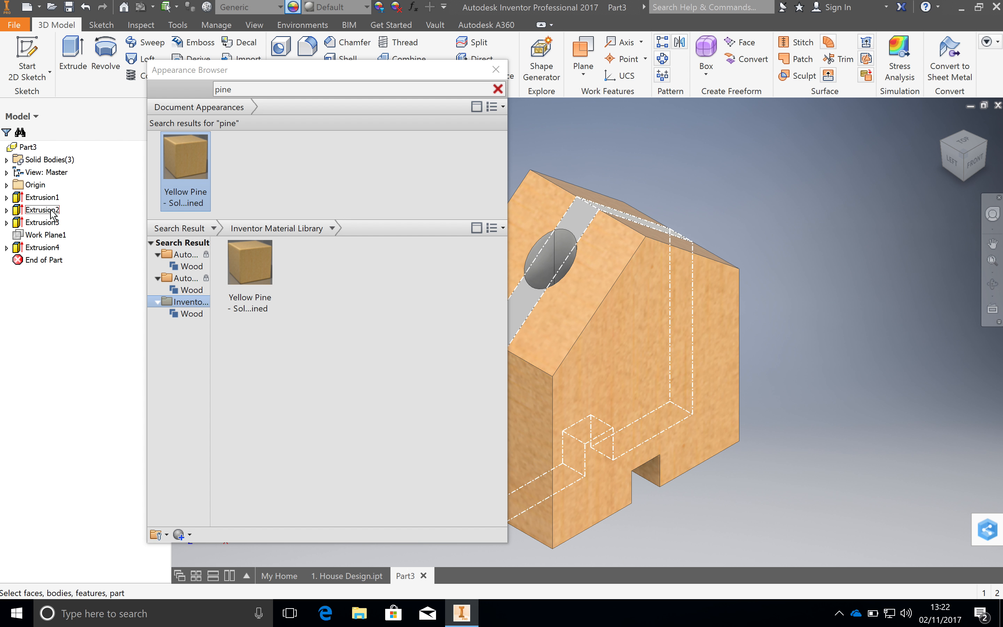
Search the appearances for "maho" and apply Mahogany - Stained Dark Polished to Extrusion2
double_click(240, 89)
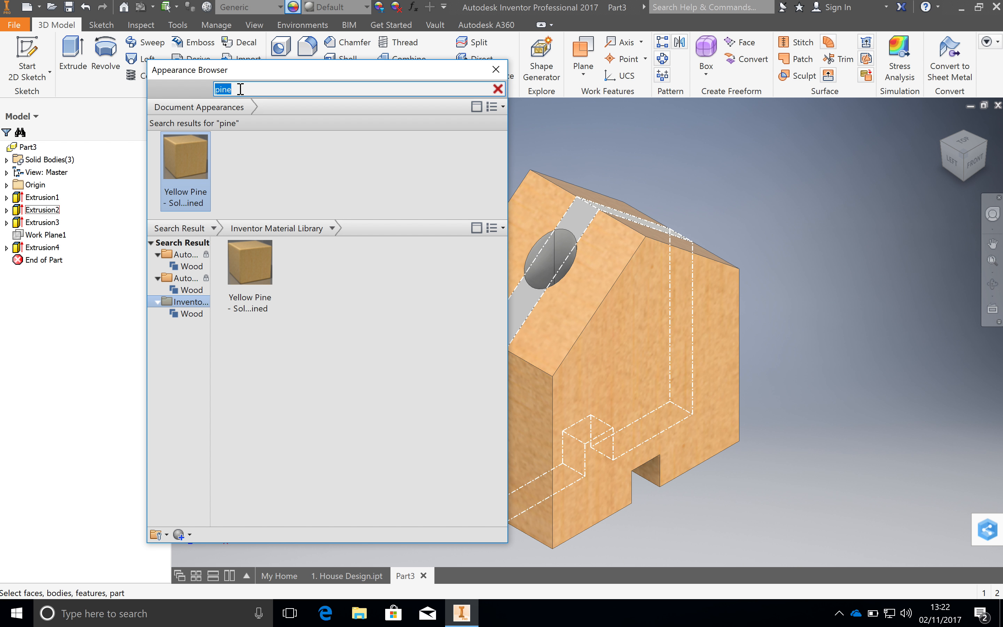
type("ma")
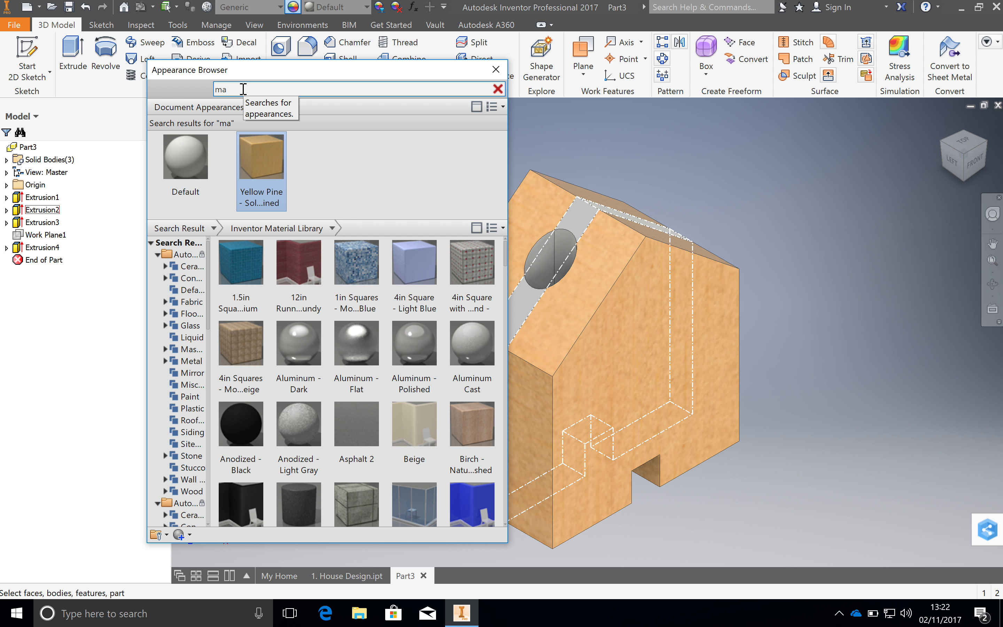
type("ho")
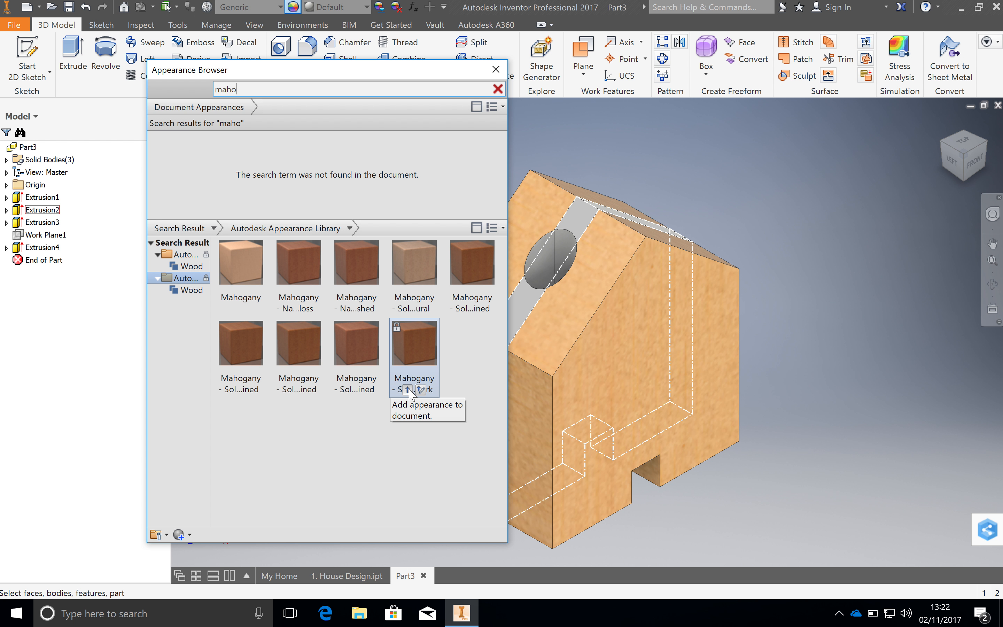
left_click(49, 213)
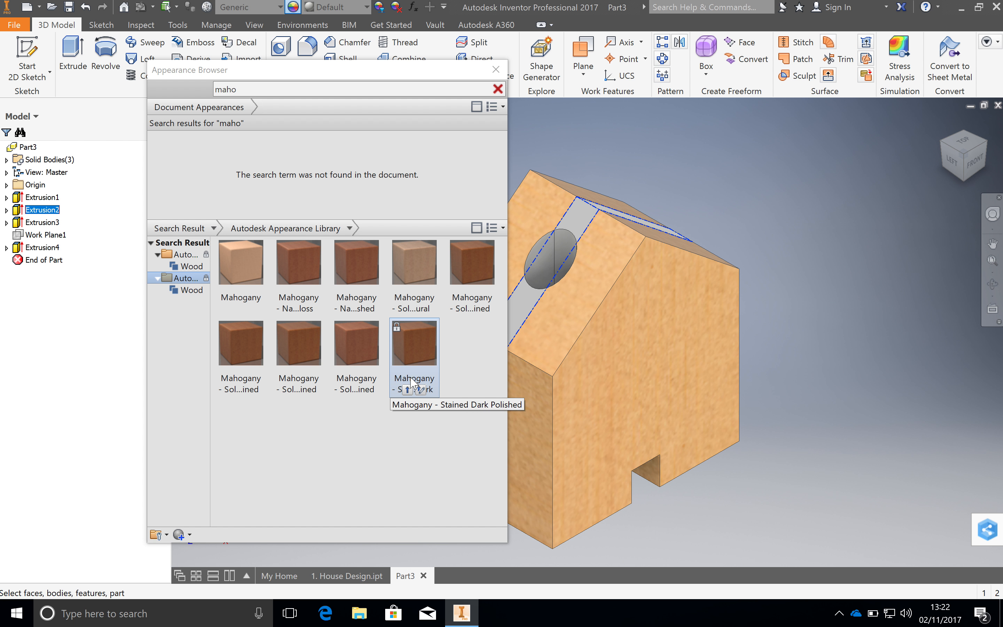
left_click(408, 392)
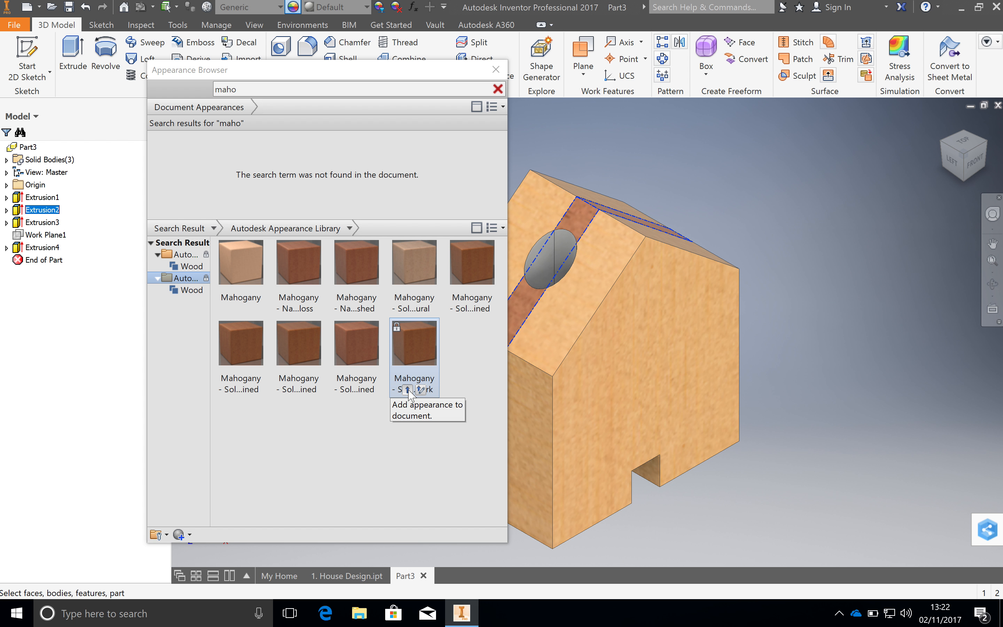
left_click(408, 391)
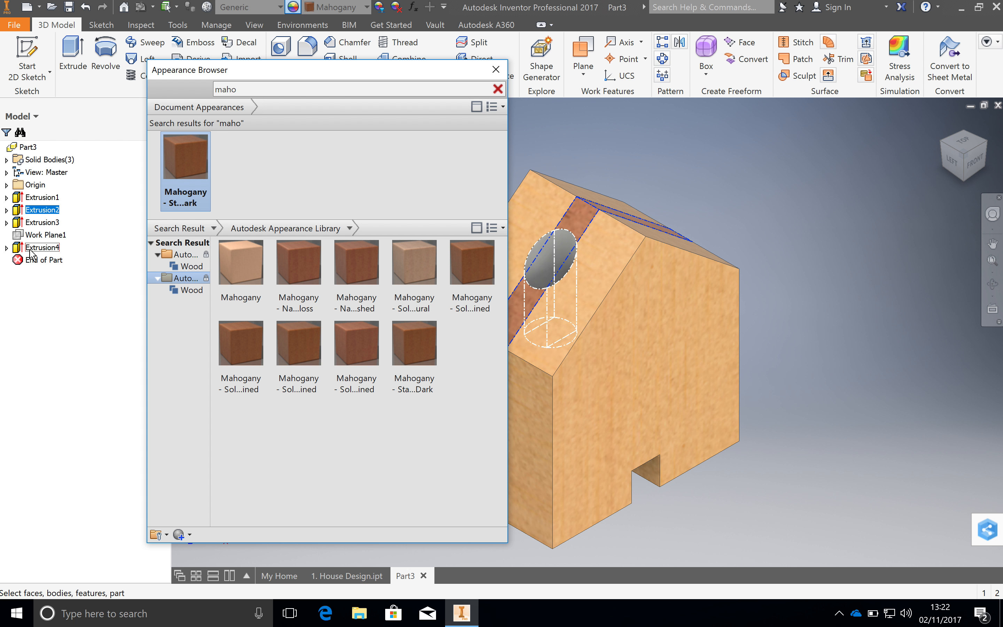
Apply Mahogany - Stained Dark Polished to the ridge-side wall of the hole within the middle layer
scroll(548, 259, "up", 5)
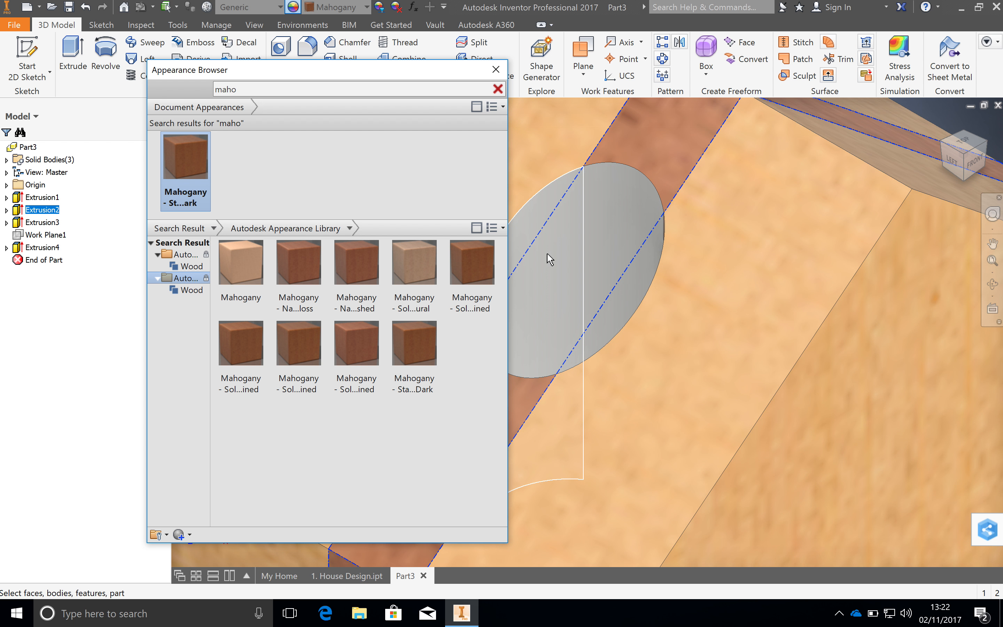
left_click_drag(435, 75, 339, 89)
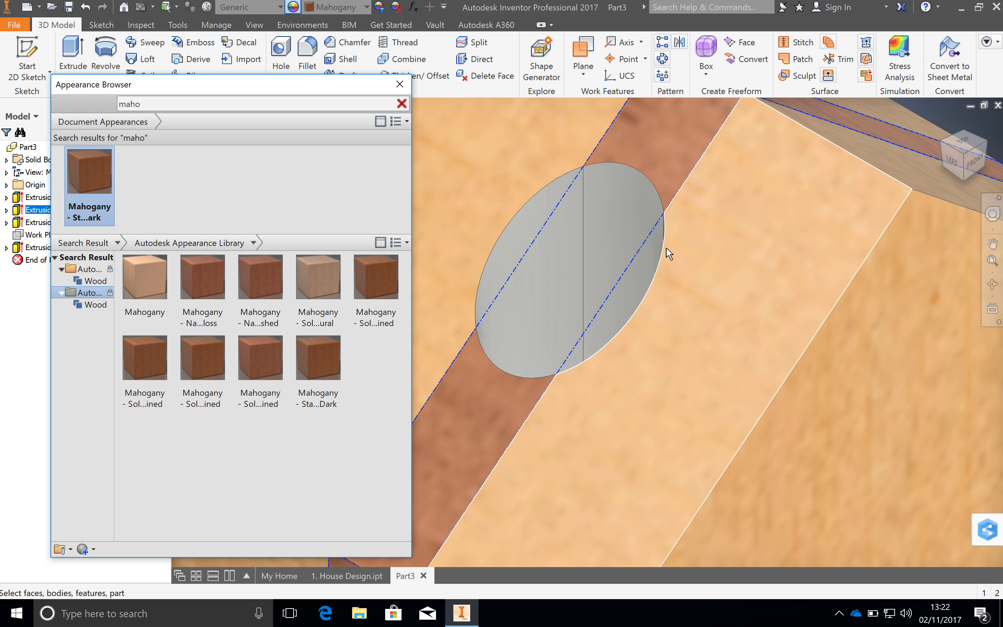
scroll(665, 251, "down", 5)
left_click(994, 285)
left_click_drag(676, 334, 691, 314)
key("Escape")
left_click(691, 313)
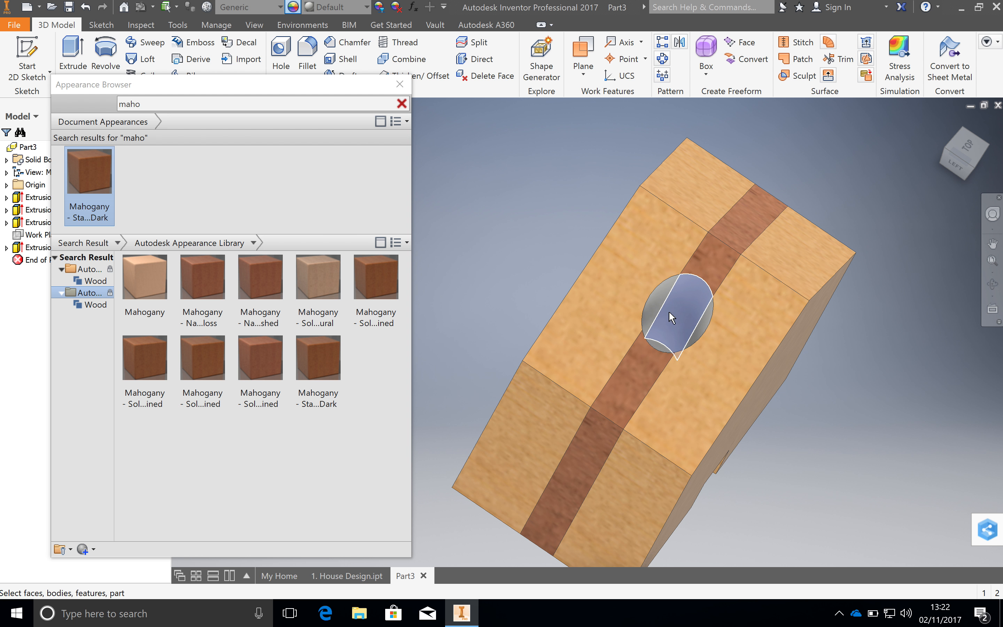
left_click(85, 206)
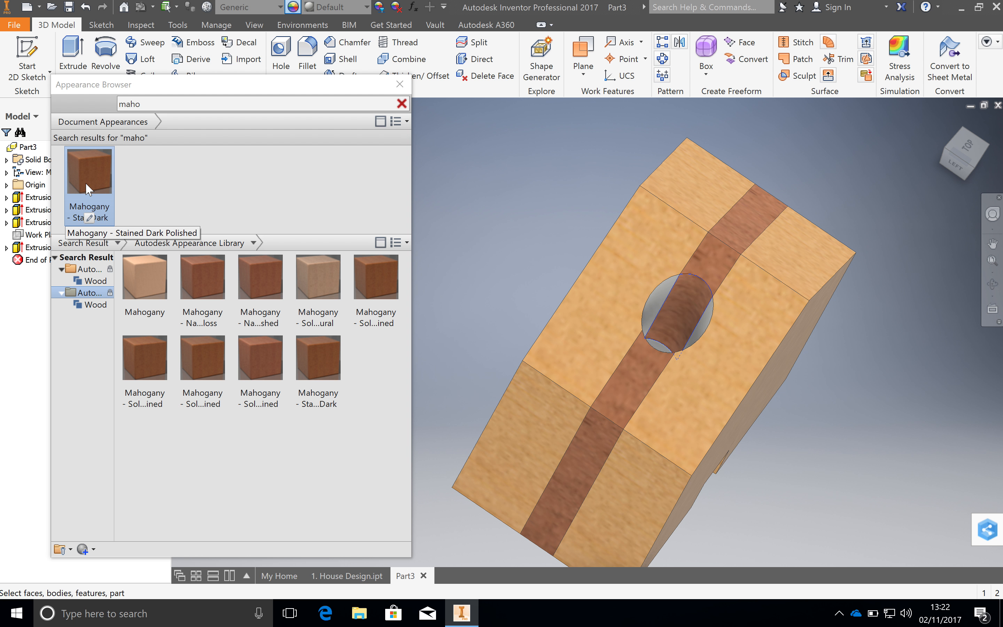
Apply Mahogany - Stained Dark Polished to the floor of the hole within the middle layer
left_click(993, 285)
left_click_drag(706, 296, 684, 326)
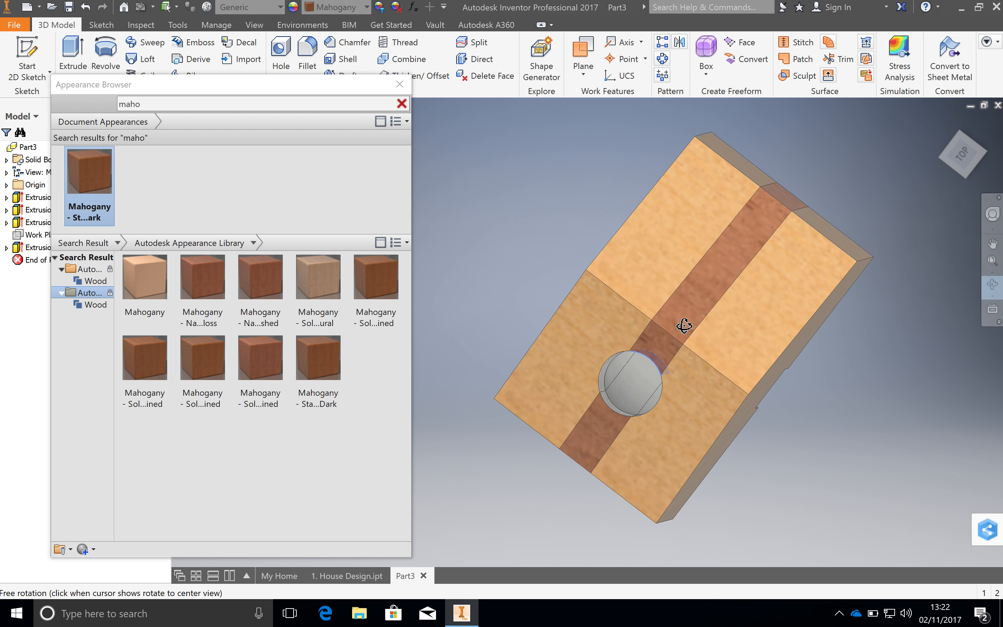
right_click(535, 290)
key("Escape")
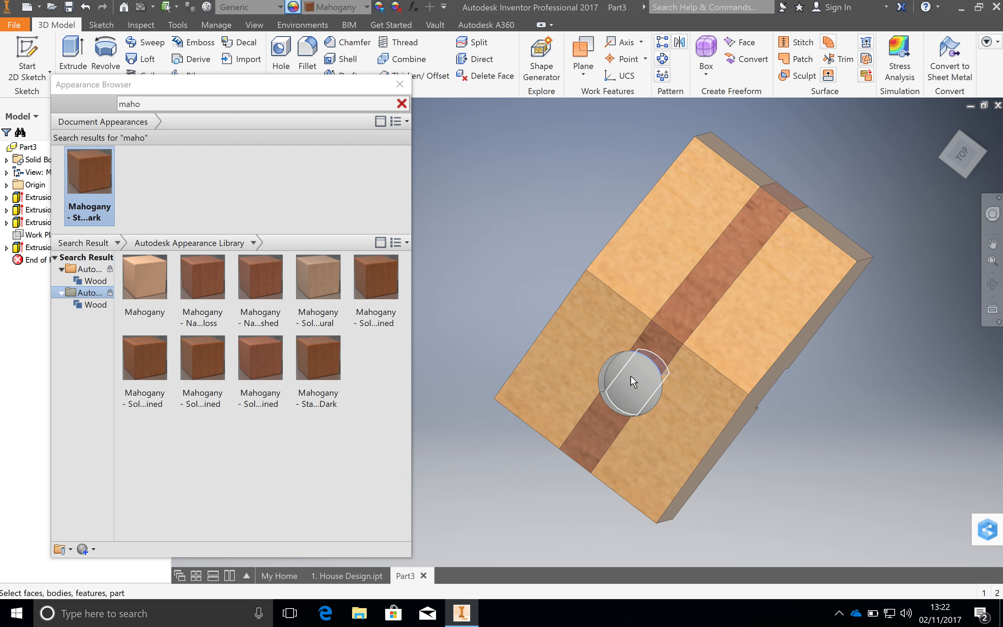
left_click(637, 383)
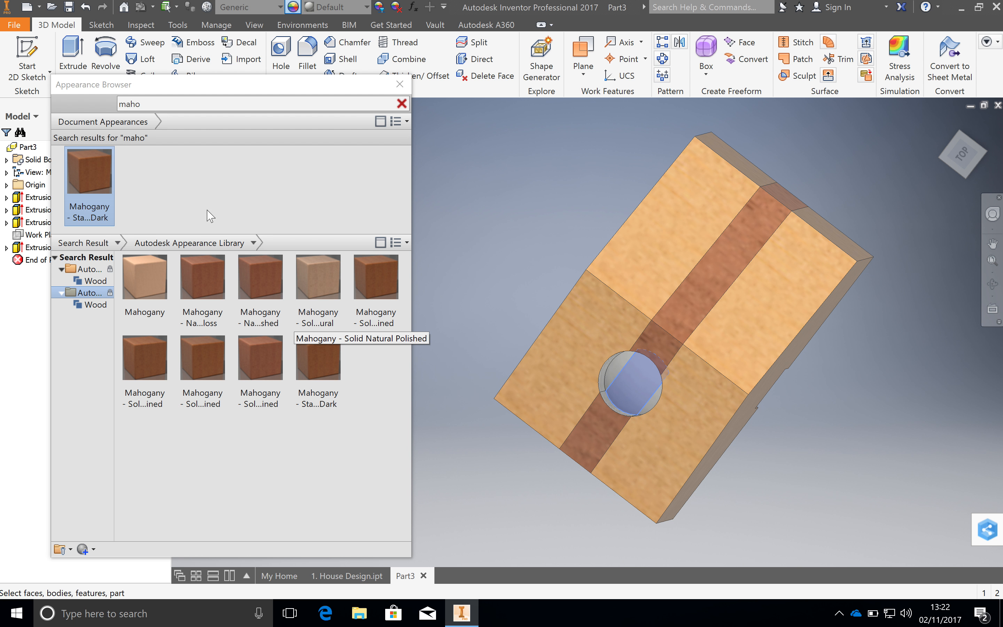
left_click(91, 162)
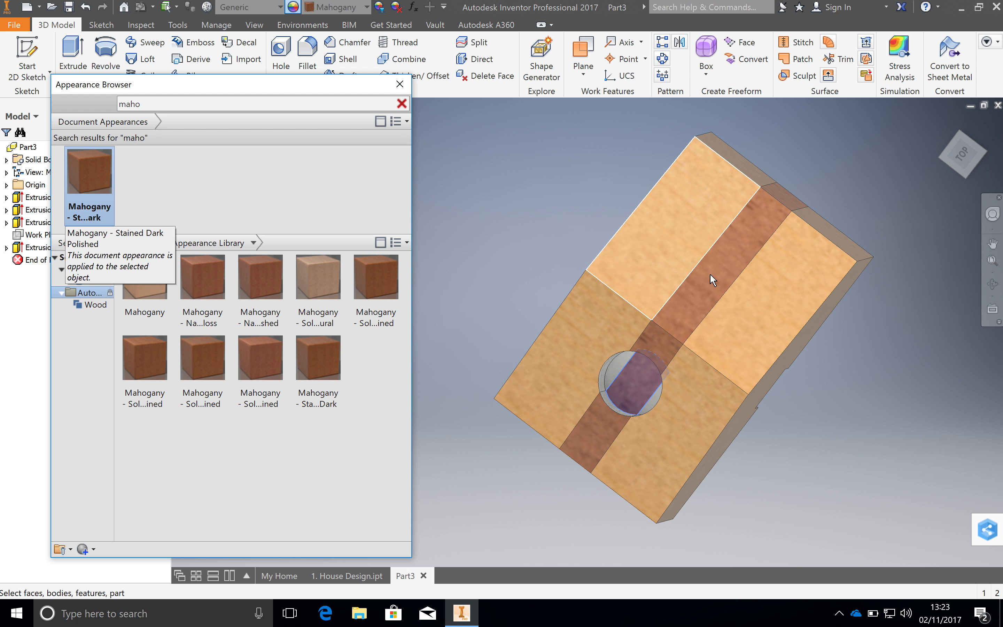
Apply Mahogany - Stained Dark Polished to the remaining eave-side wall of the hole within the middle layer
left_click(993, 286)
left_click_drag(669, 330, 660, 345)
right_click(637, 367)
left_click(678, 366)
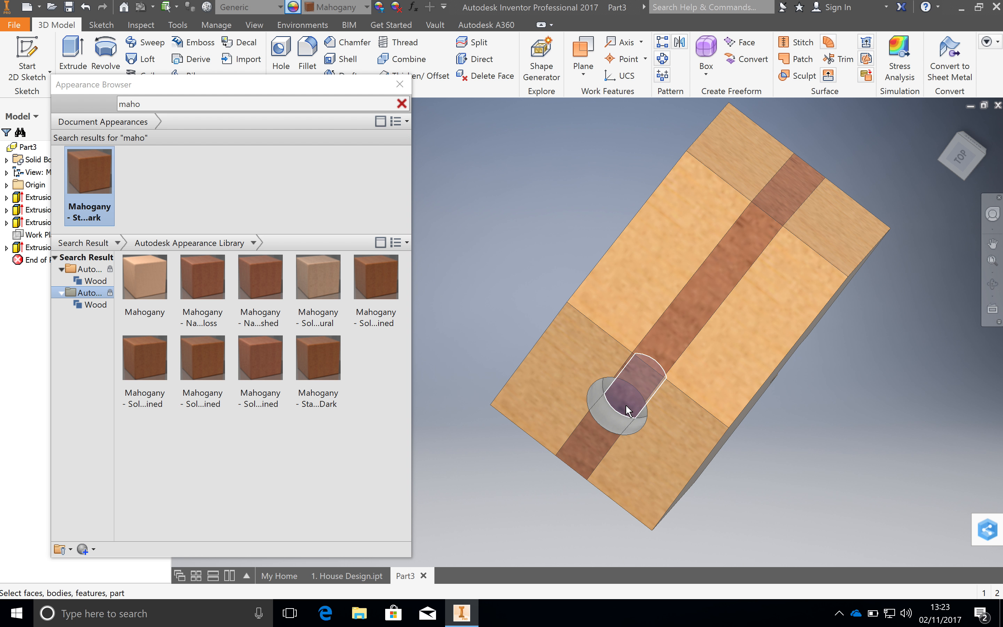
left_click(83, 173)
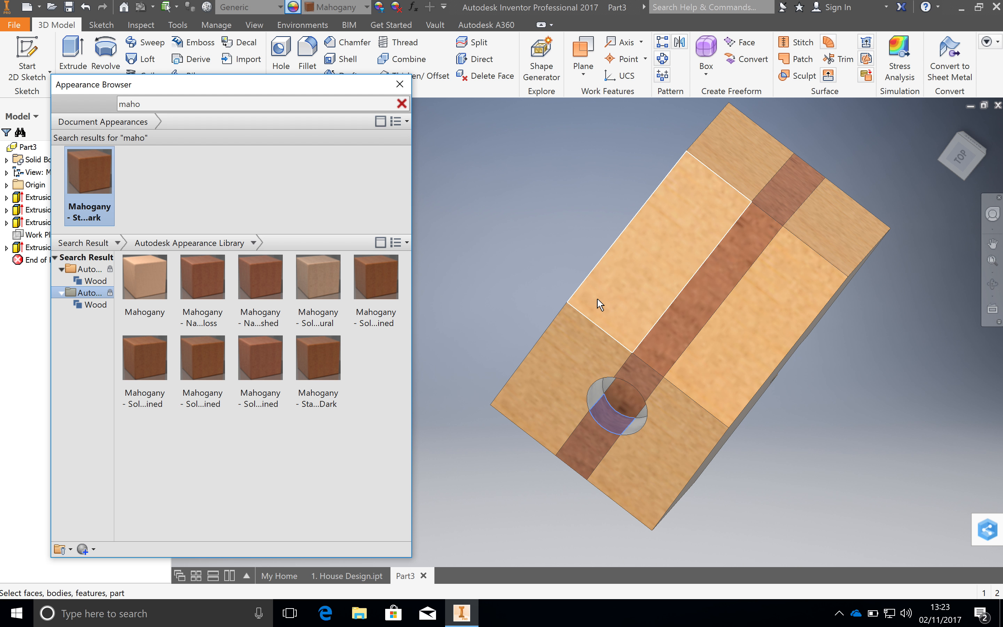
Apply the document's Yellow Pine appearance to the hole's wall within the back outer layer
left_click(993, 286)
left_click_drag(599, 345, 598, 317)
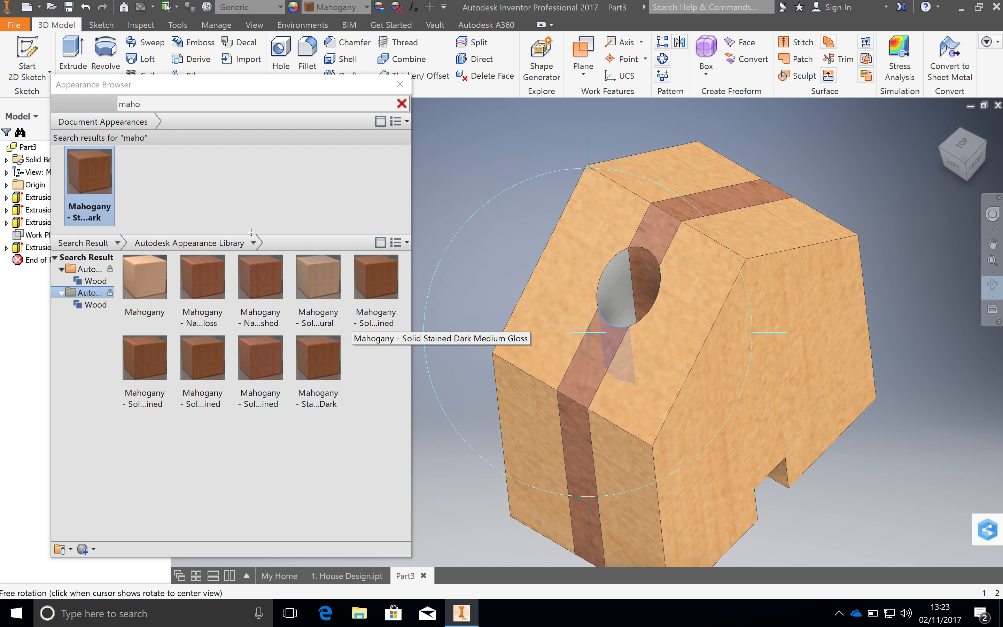
double_click(147, 106)
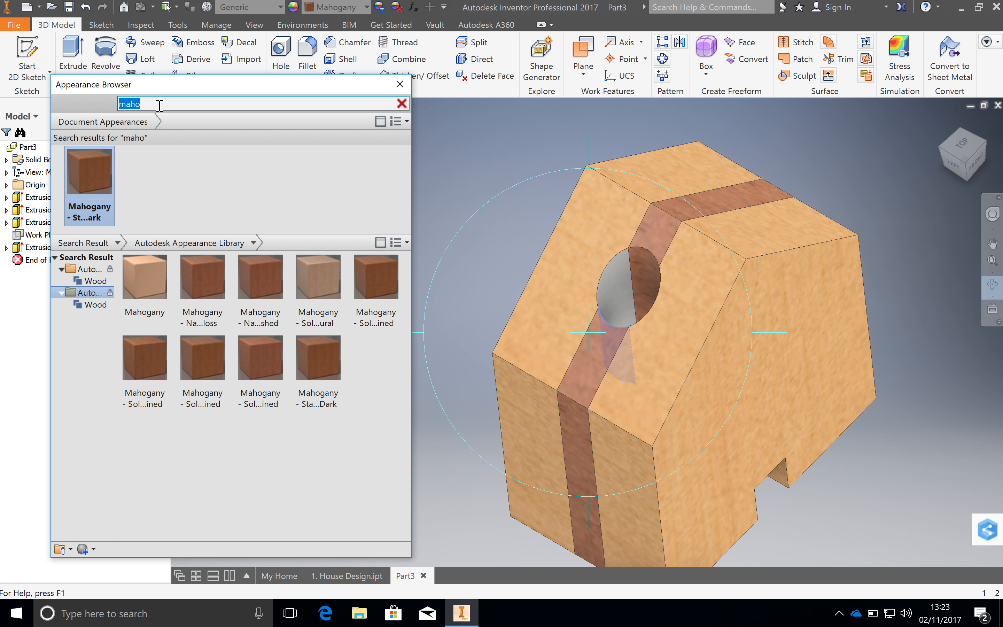
type("pine")
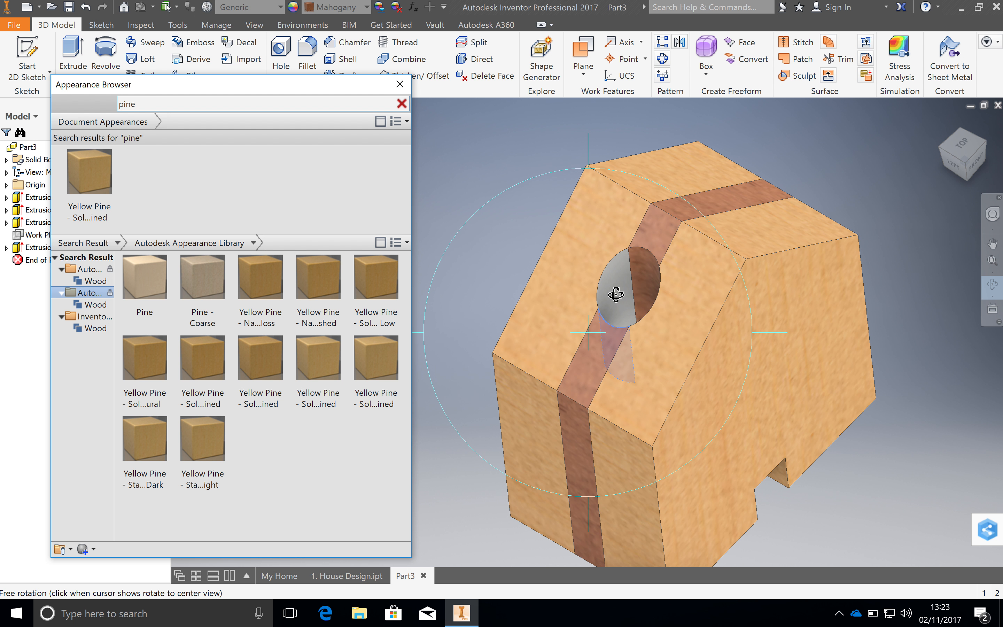
key("Escape")
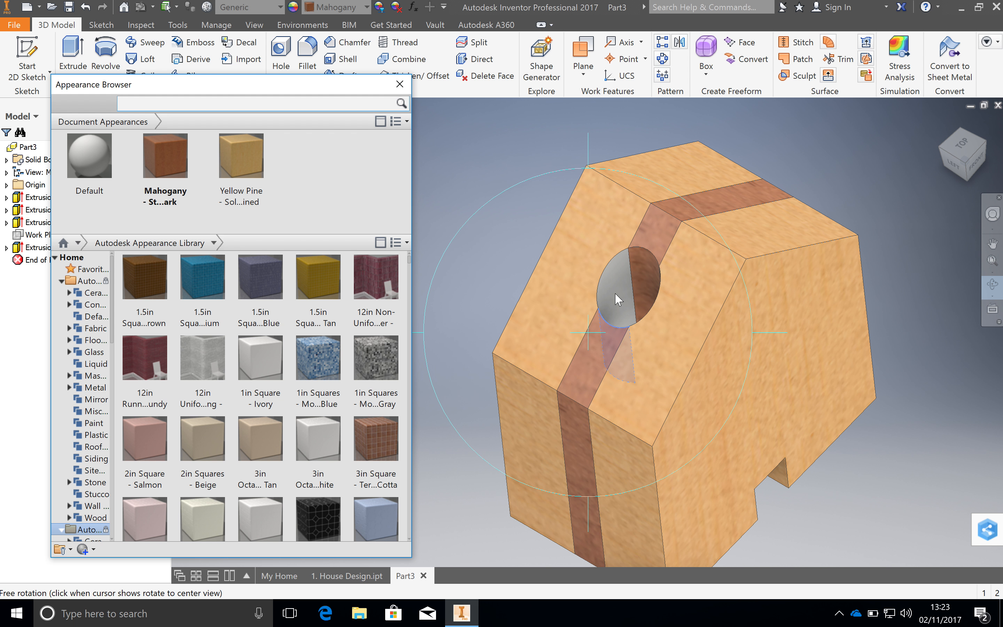
right_click(615, 294)
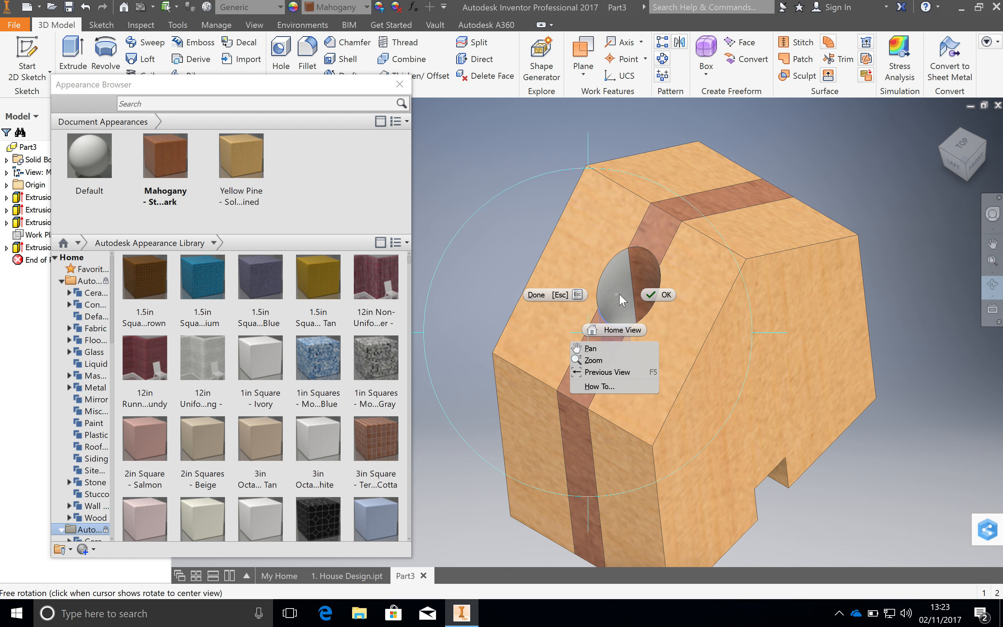
left_click(648, 292)
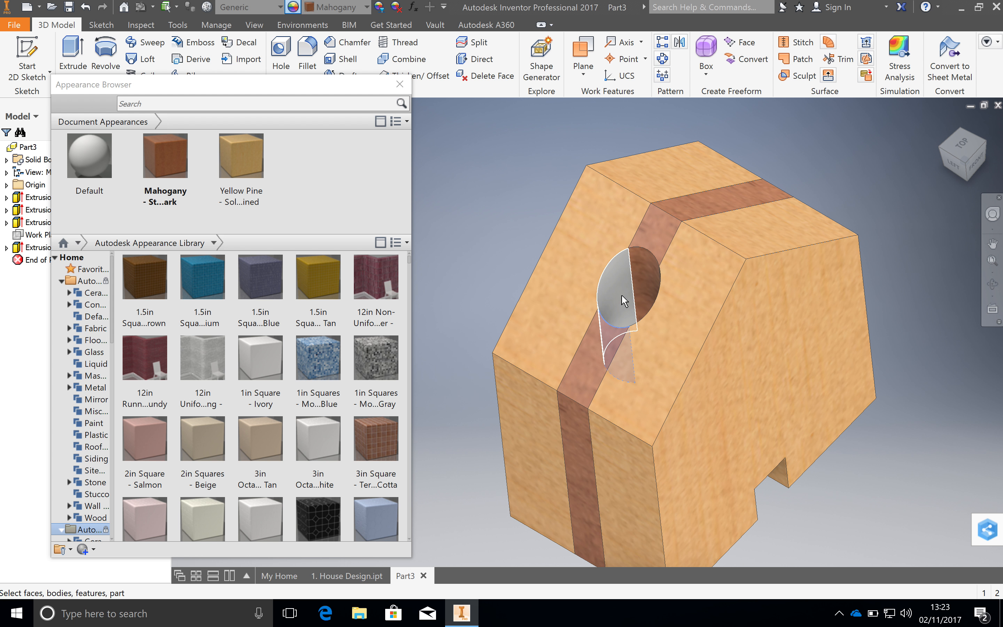
left_click(621, 294)
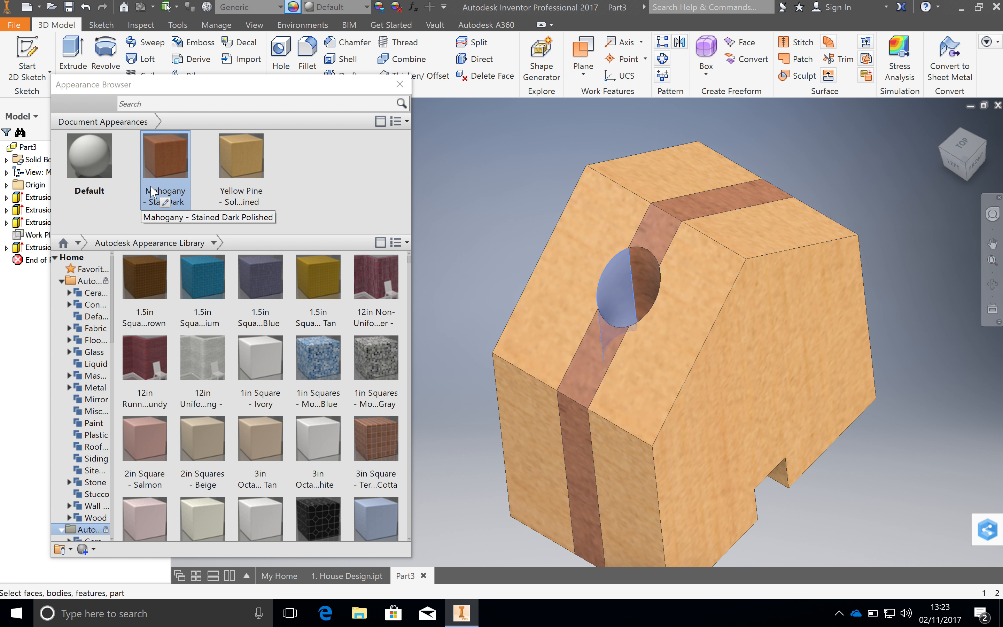
left_click(242, 176)
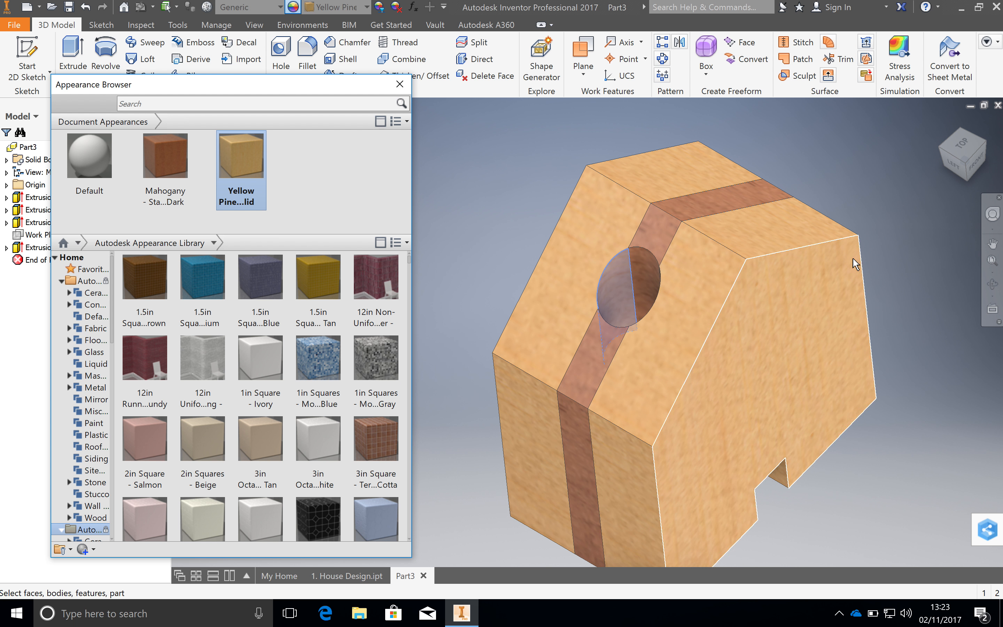
Apply Yellow Pine to the hole's wall within the front outer layer and close the appearance browser
left_click(993, 284)
left_click_drag(870, 282, 704, 330)
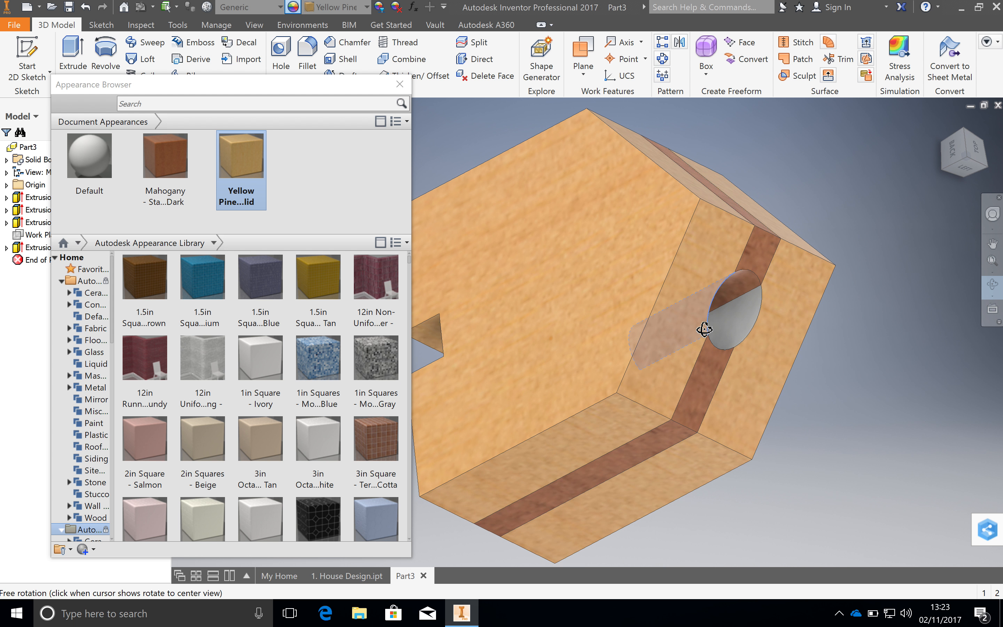
right_click(724, 329)
key("Escape")
left_click(727, 326)
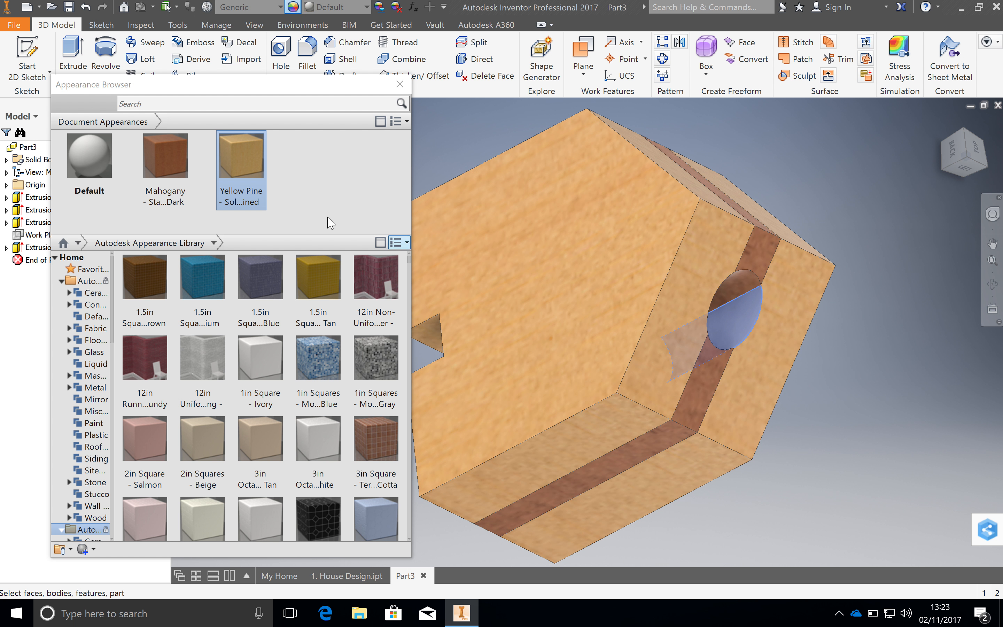
left_click(240, 165)
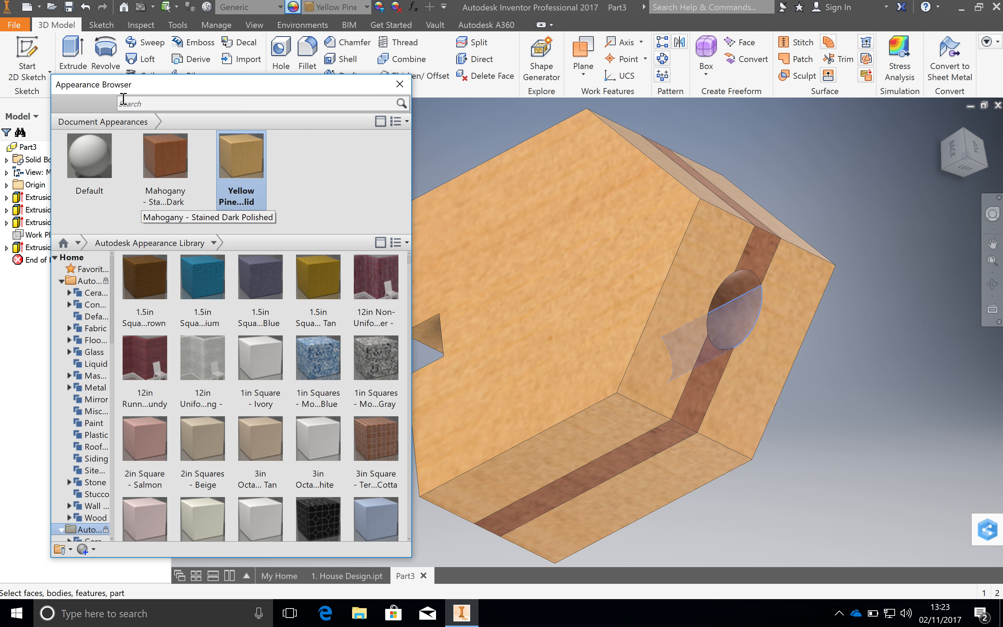
left_click(399, 84)
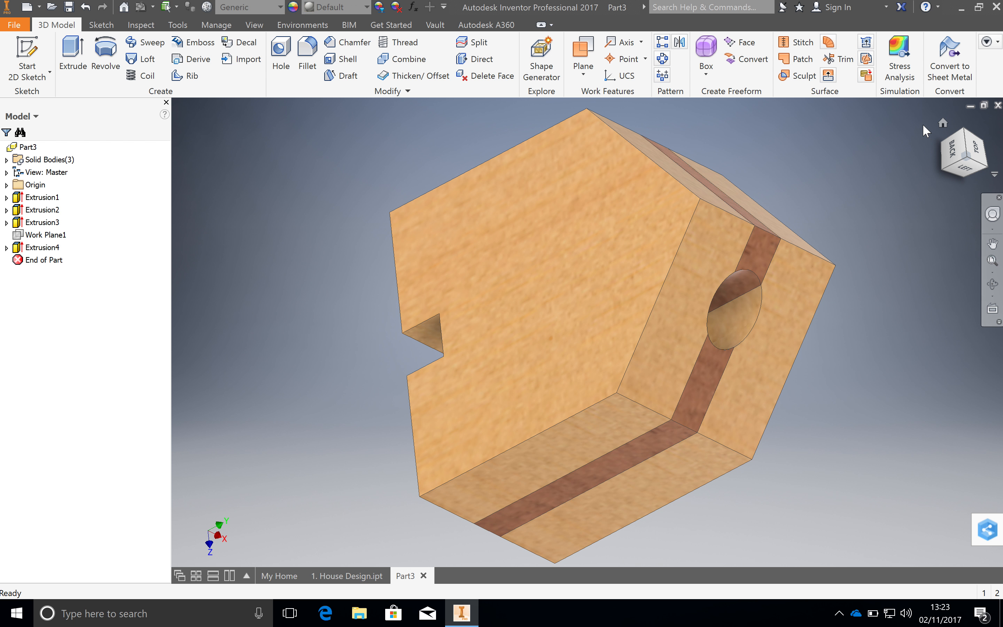
Restore the home view, enter Inventor Studio and open the Render Image settings
left_click(943, 123)
left_click(303, 25)
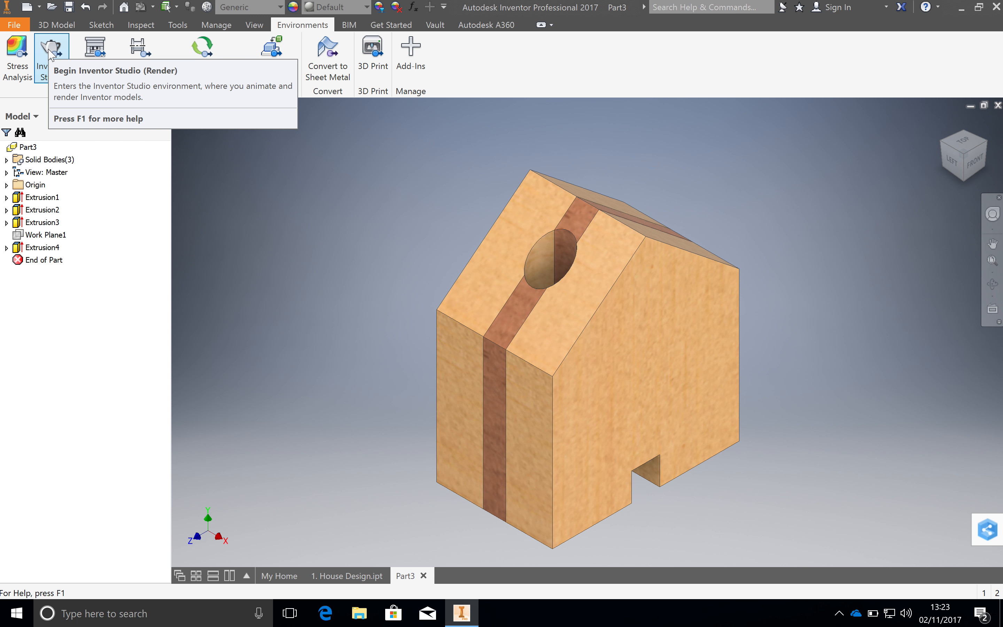
left_click(51, 52)
left_click(21, 54)
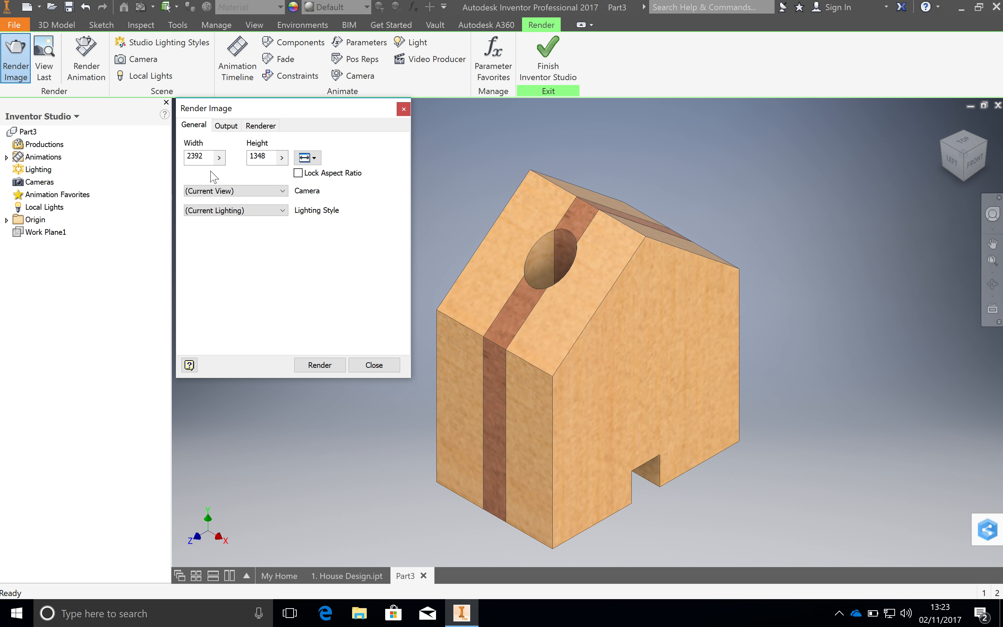
Render the current view at 1280 x 1024 with the Photo Booth lighting style, and close the render output
left_click(303, 160)
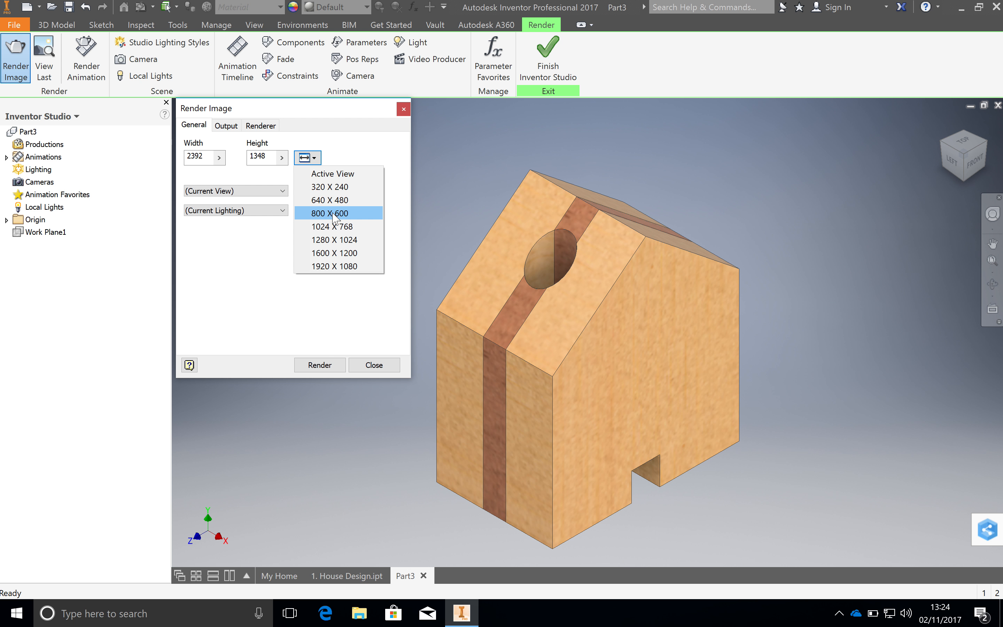
left_click(340, 240)
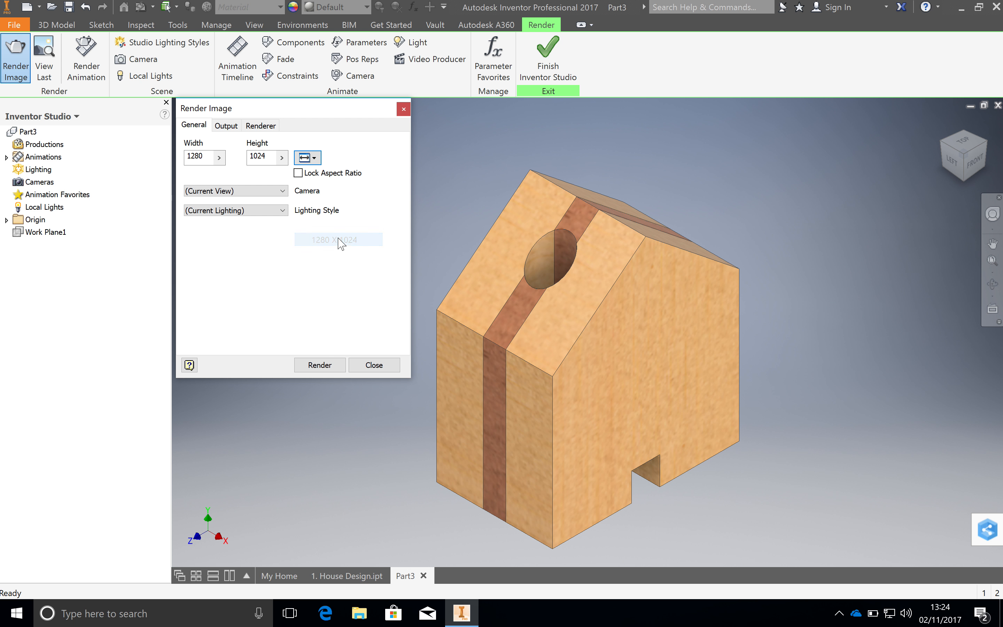
left_click(283, 211)
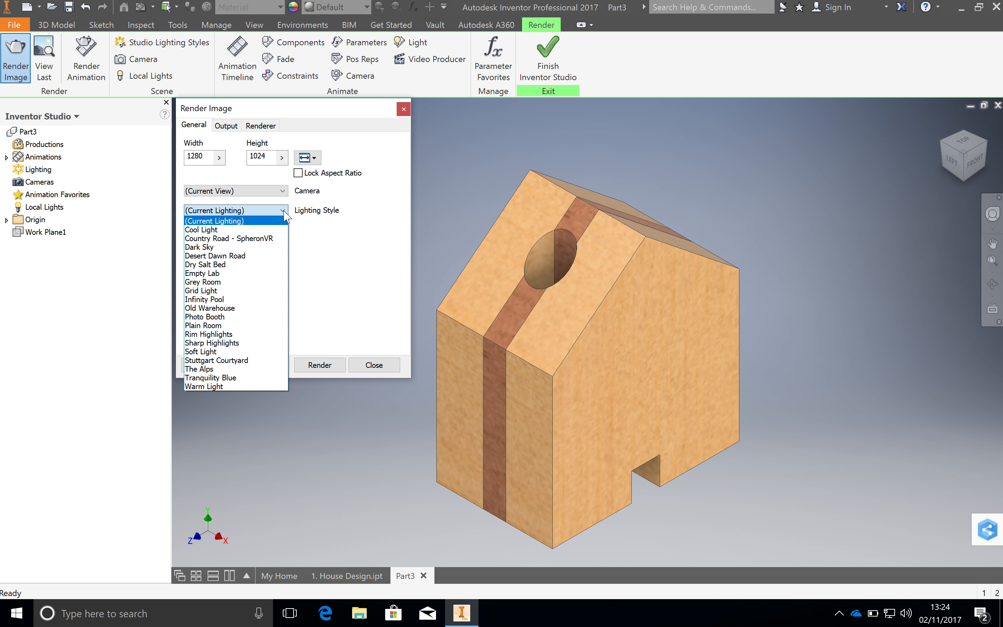
left_click(260, 318)
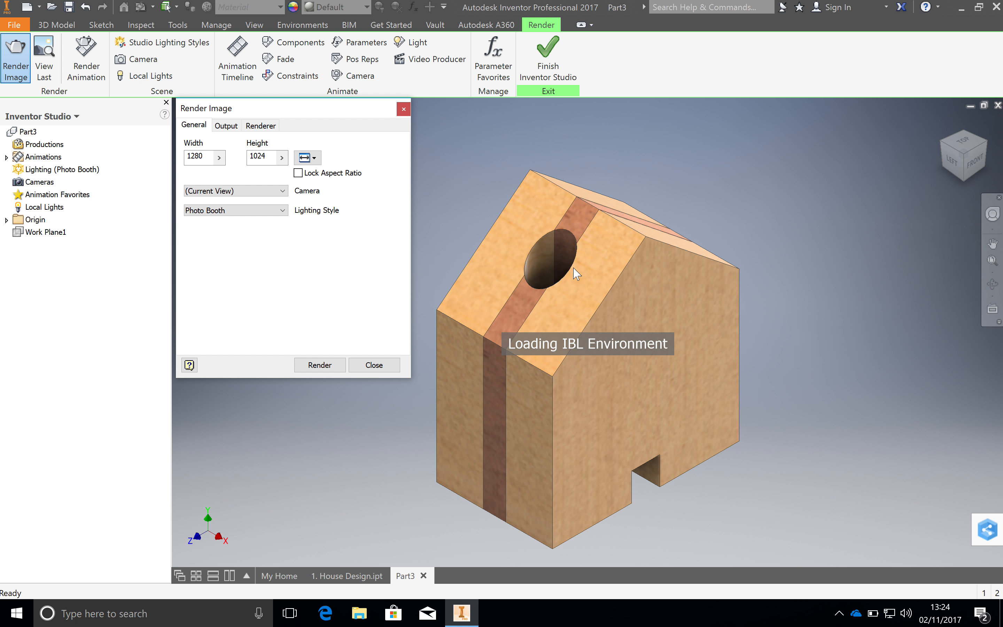
left_click(336, 364)
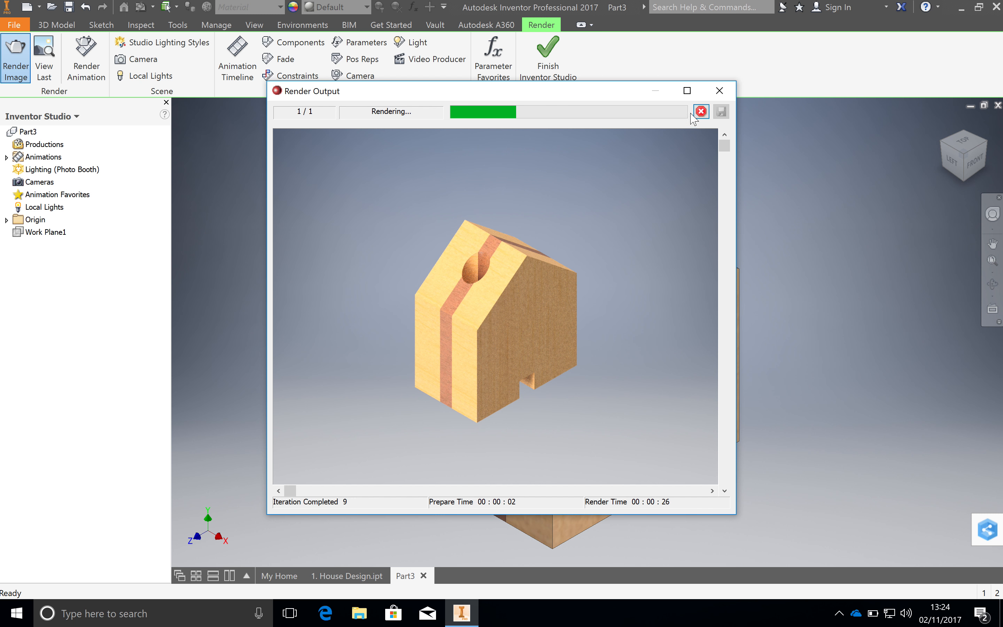
left_click(720, 91)
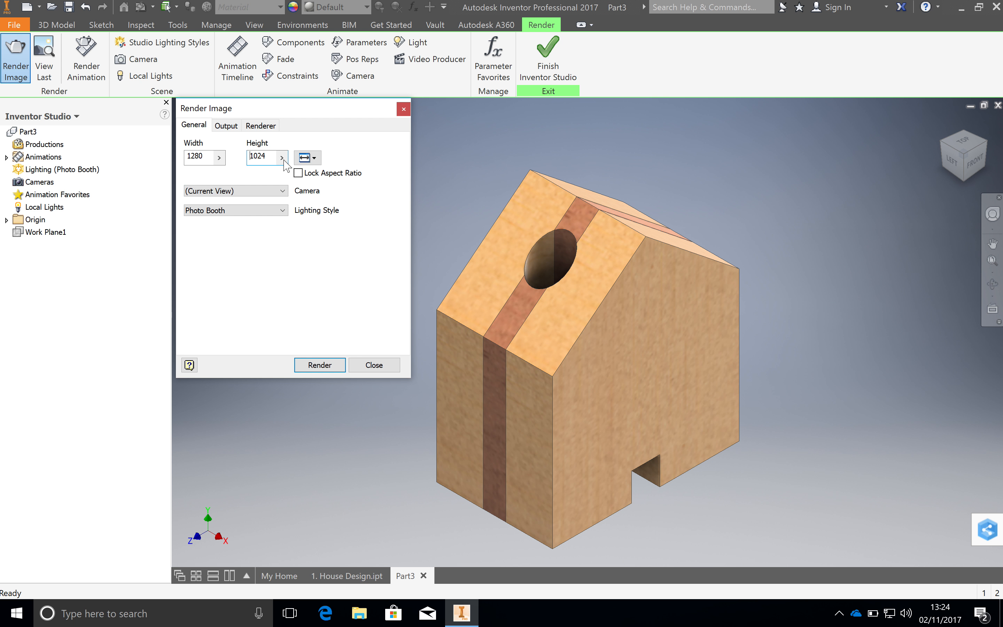
left_click(308, 157)
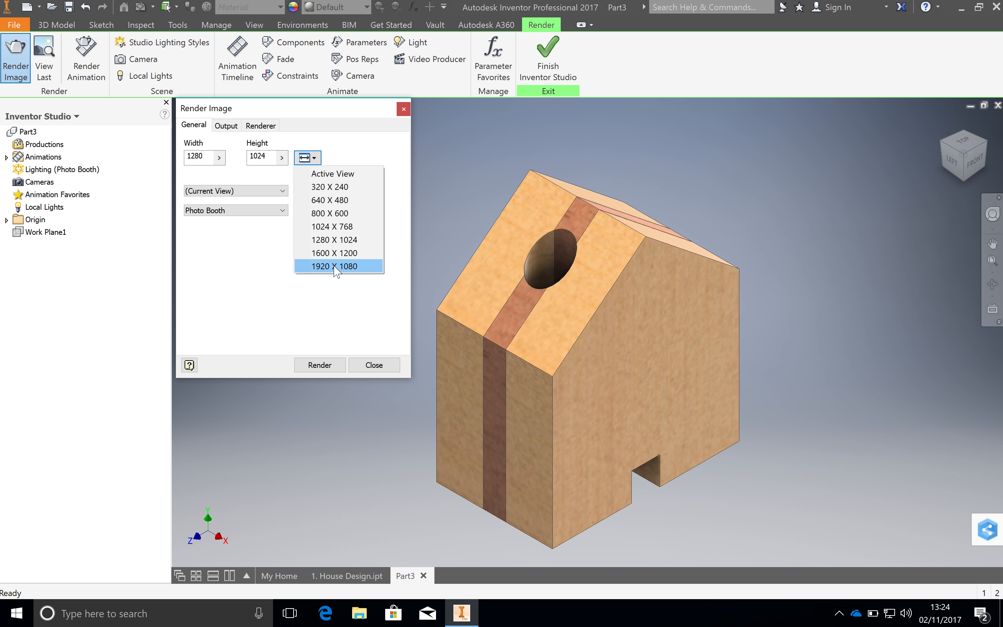
left_click(219, 271)
left_click(249, 211)
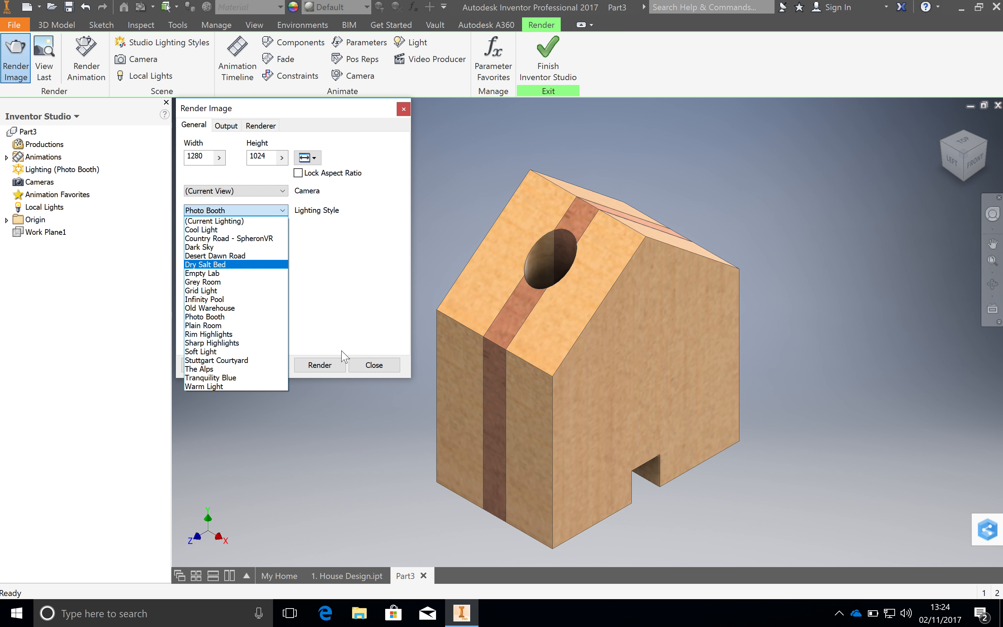
left_click(375, 367)
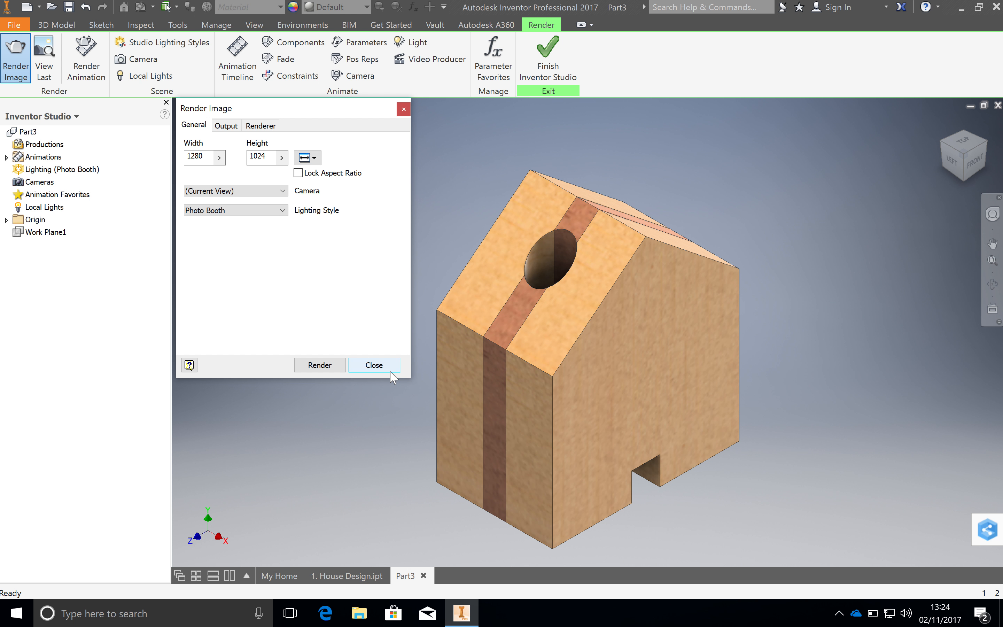
Close the render settings and apply the Presentation color scheme with a 1 Color background in the application options
left_click(385, 365)
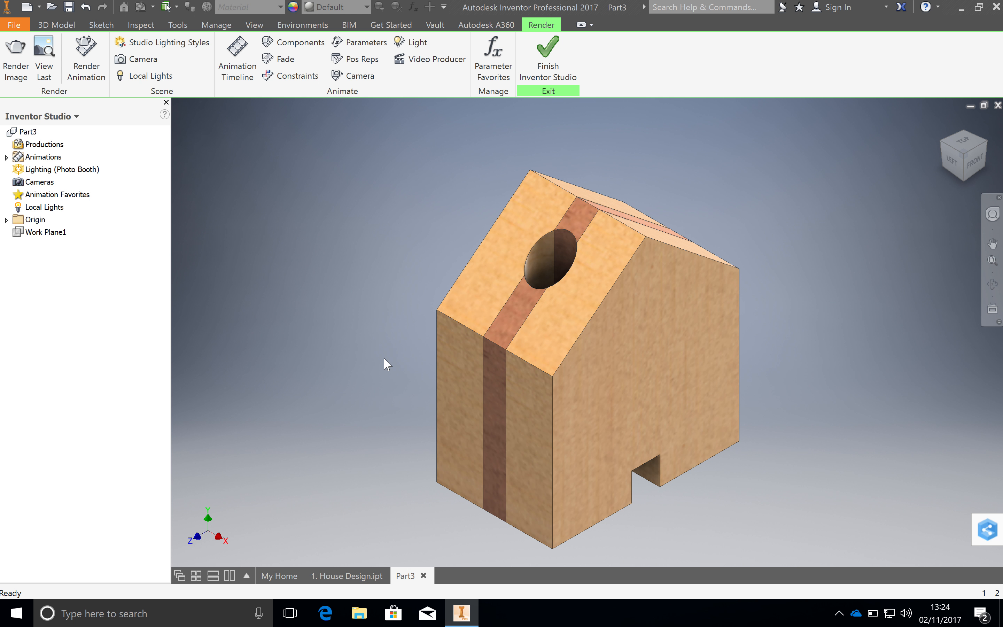
left_click(15, 25)
left_click(131, 443)
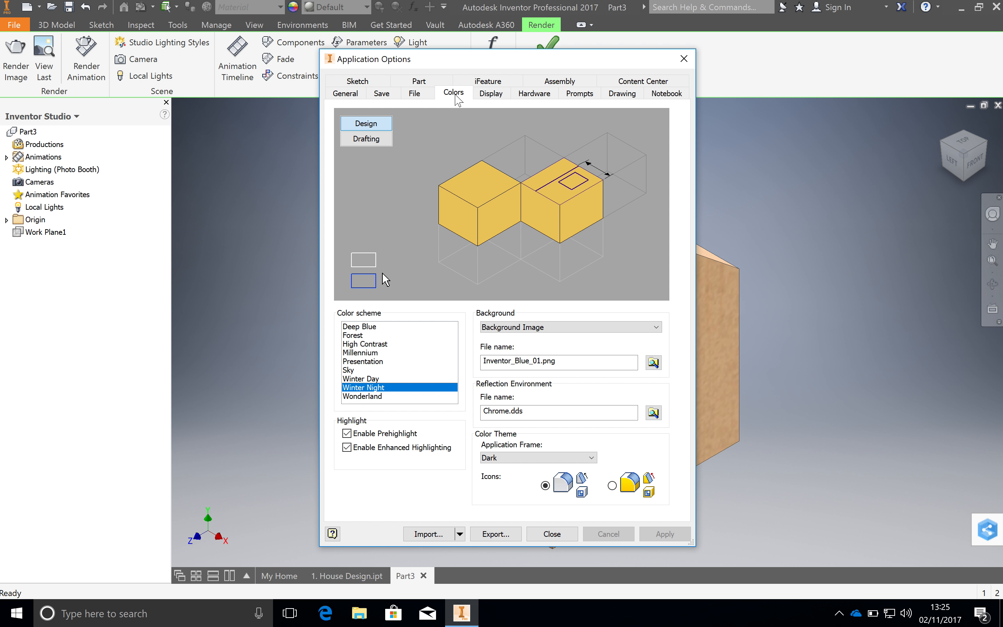
left_click(378, 362)
left_click(512, 327)
left_click(513, 338)
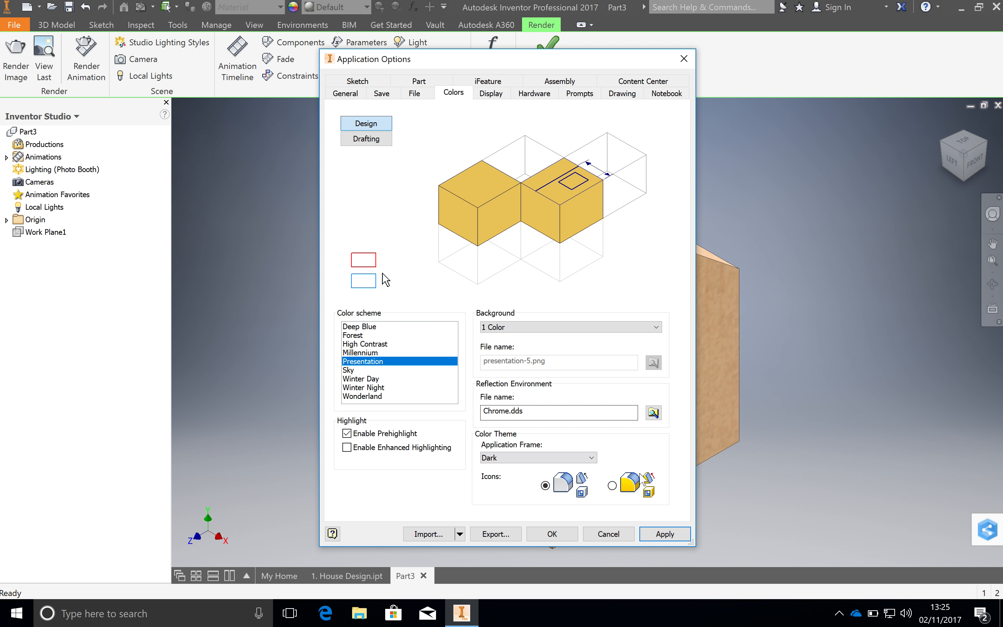
left_click(672, 534)
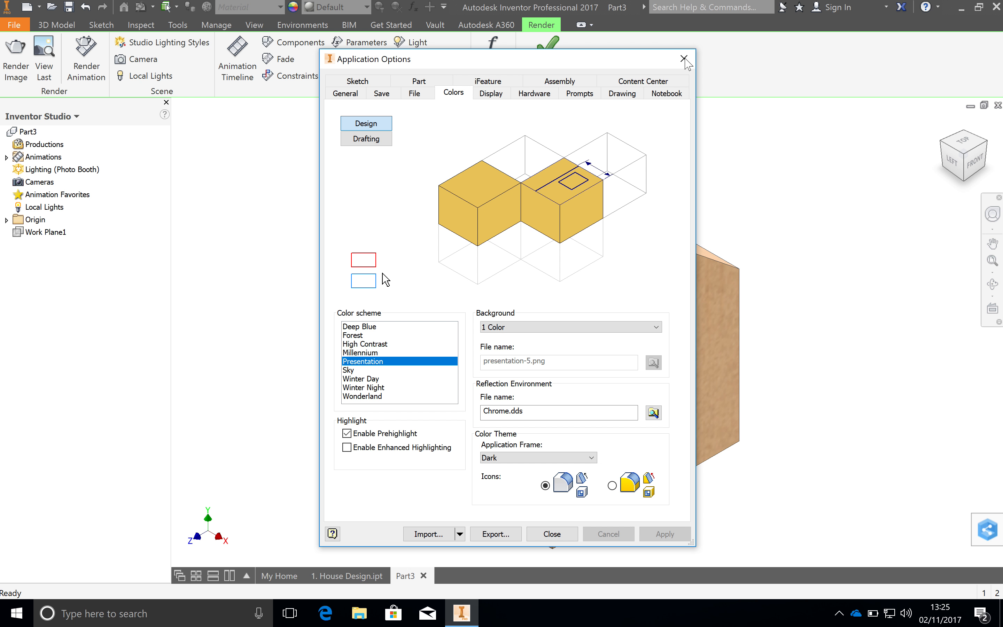
left_click(685, 59)
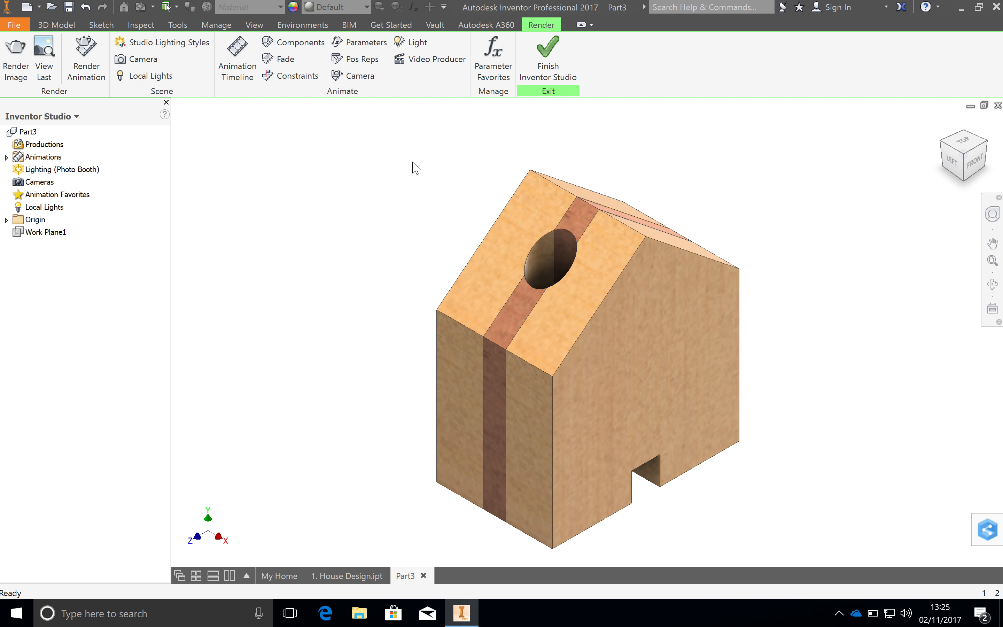